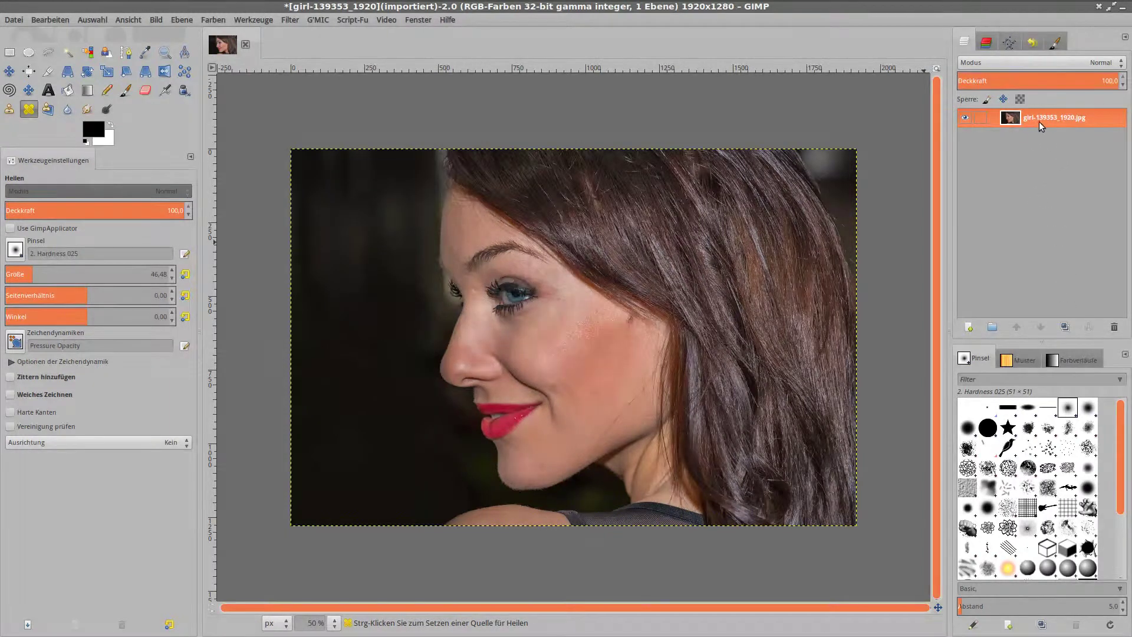
Duplicate the photo layer, hide the original, and add a new transparent layer.
left_click(1064, 327)
left_click(965, 136)
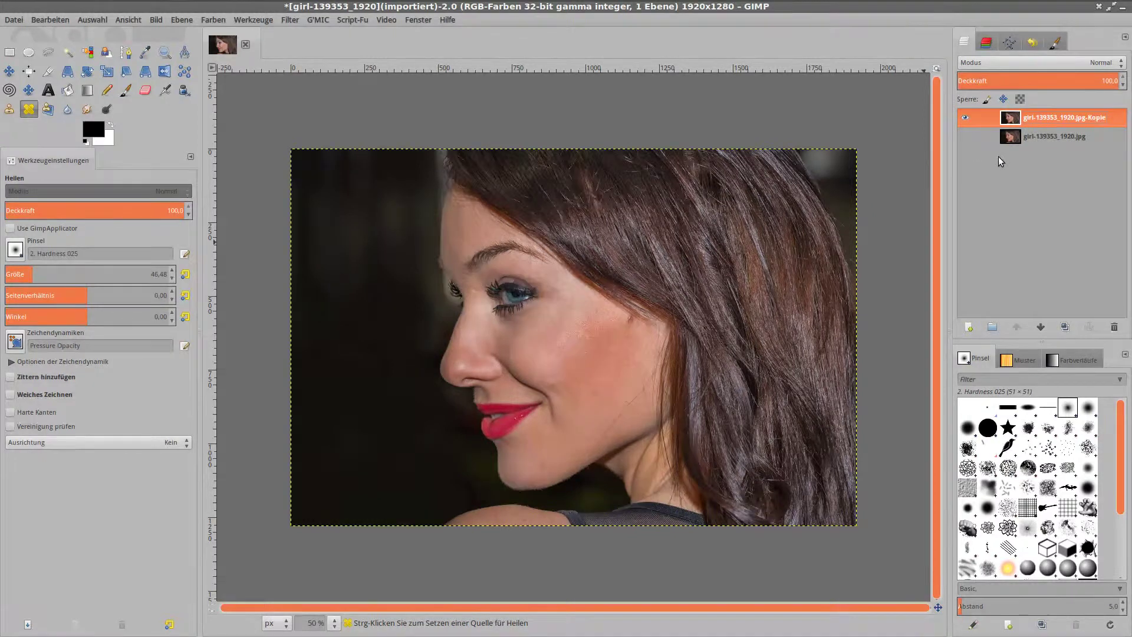
left_click(968, 327)
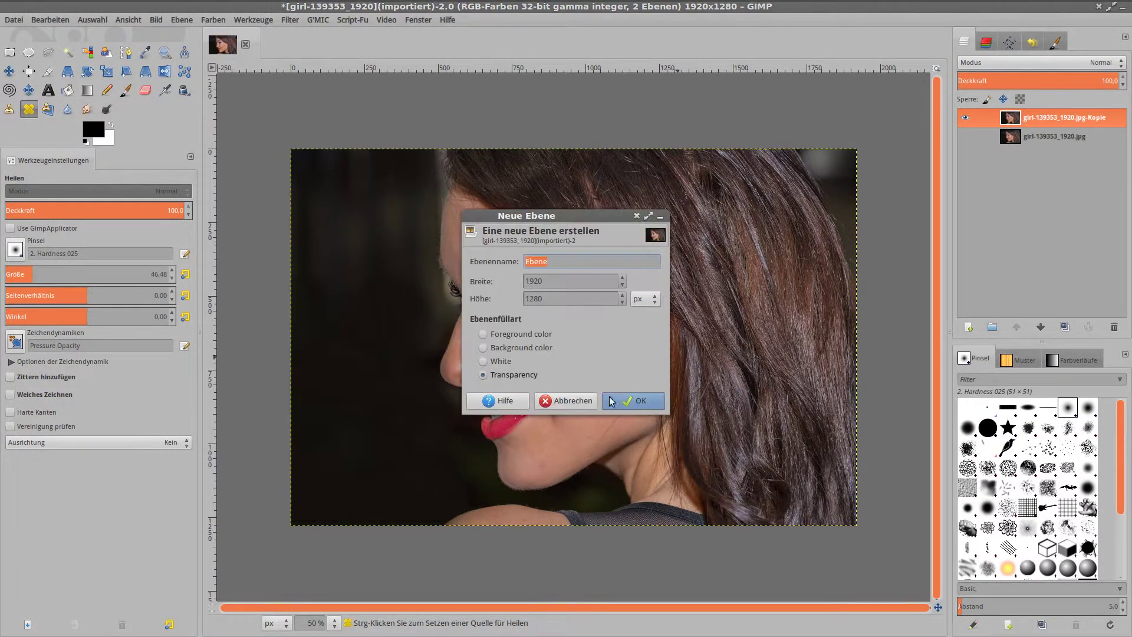
left_click(617, 402)
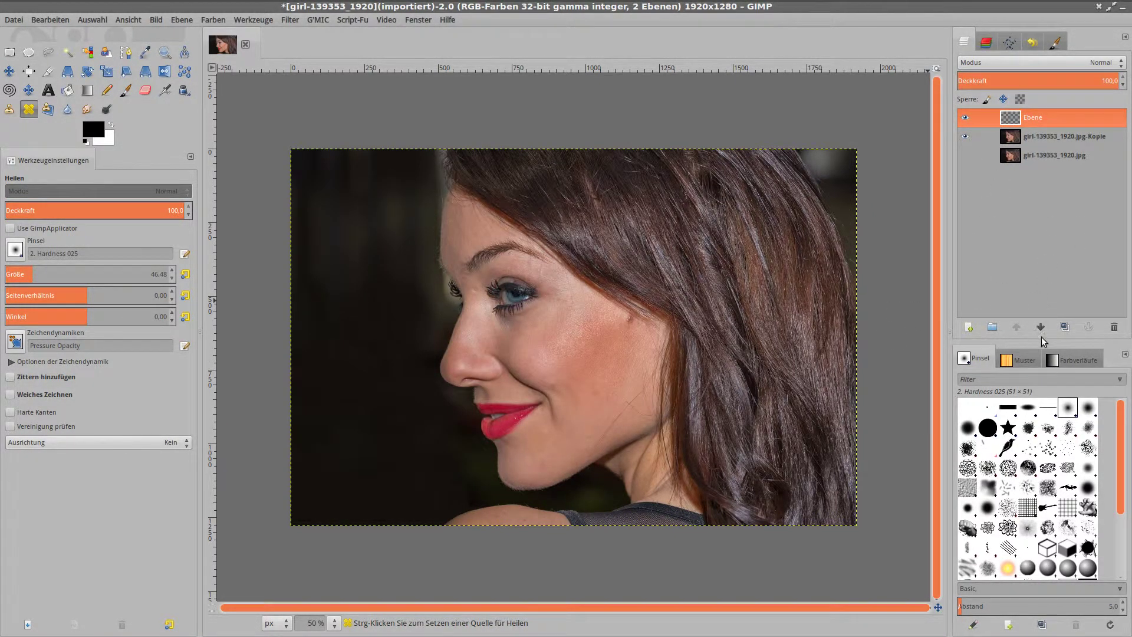
Make three copies of the empty layer and hide two of them.
left_click(1064, 328)
left_click(1066, 328)
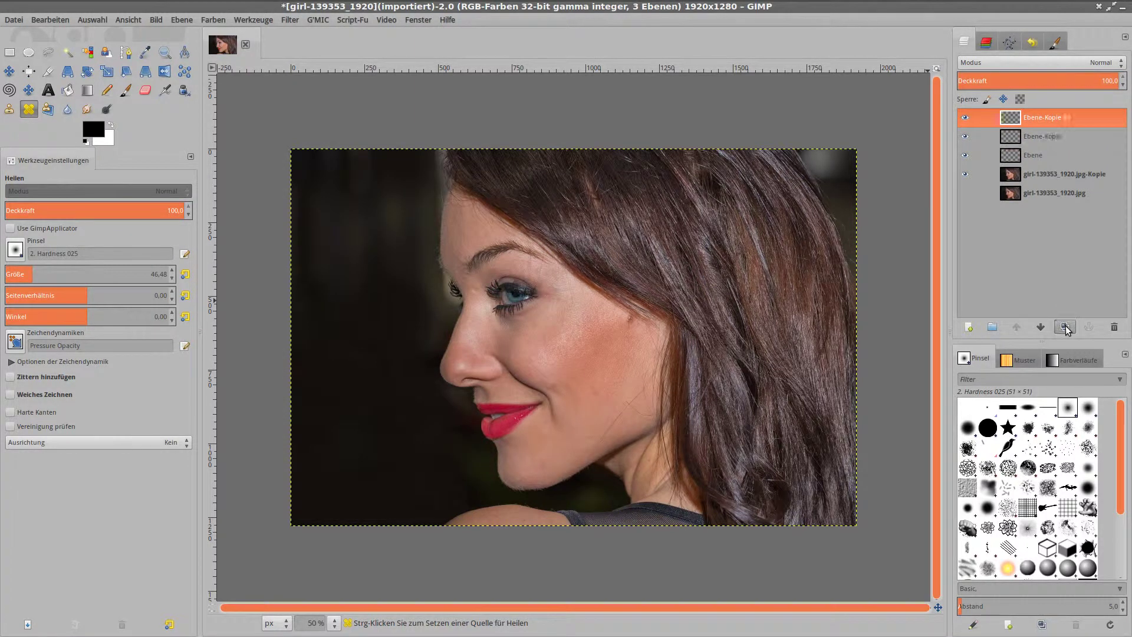
left_click(1066, 328)
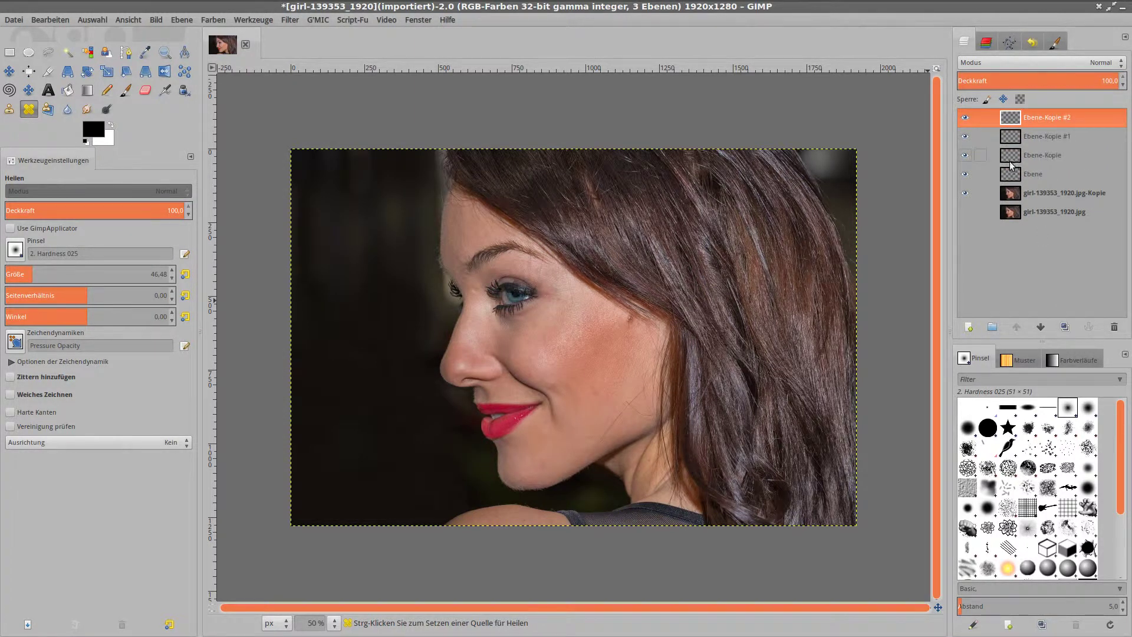
left_click(965, 156)
left_click(964, 118)
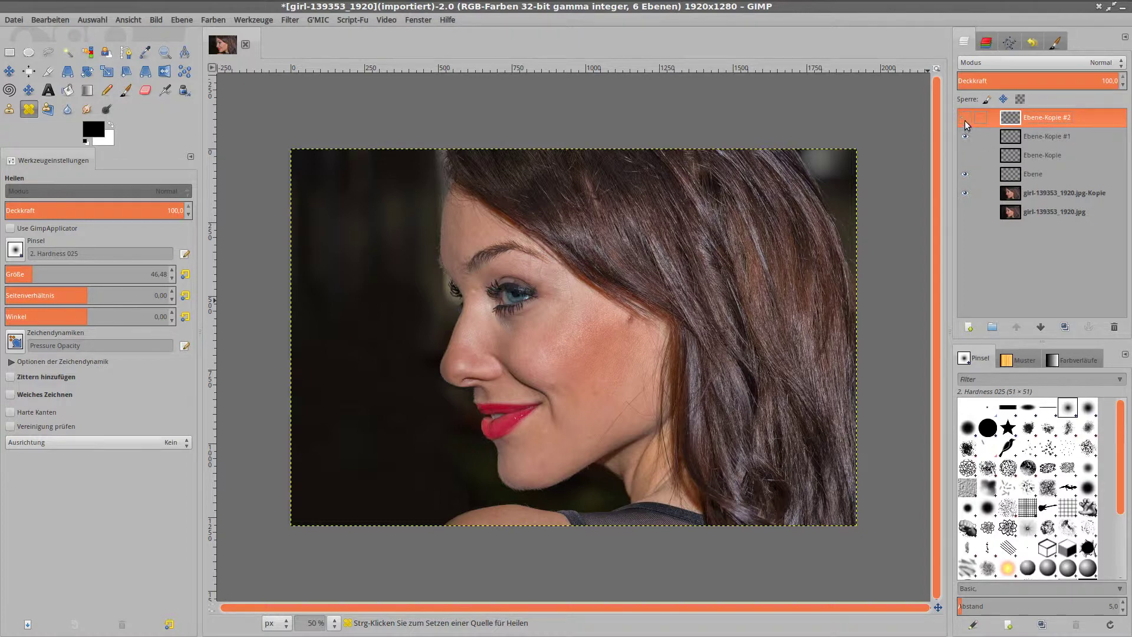
Select the Ebene layer and begin renaming it.
left_click(1011, 175)
double_click(1032, 174)
key("Return")
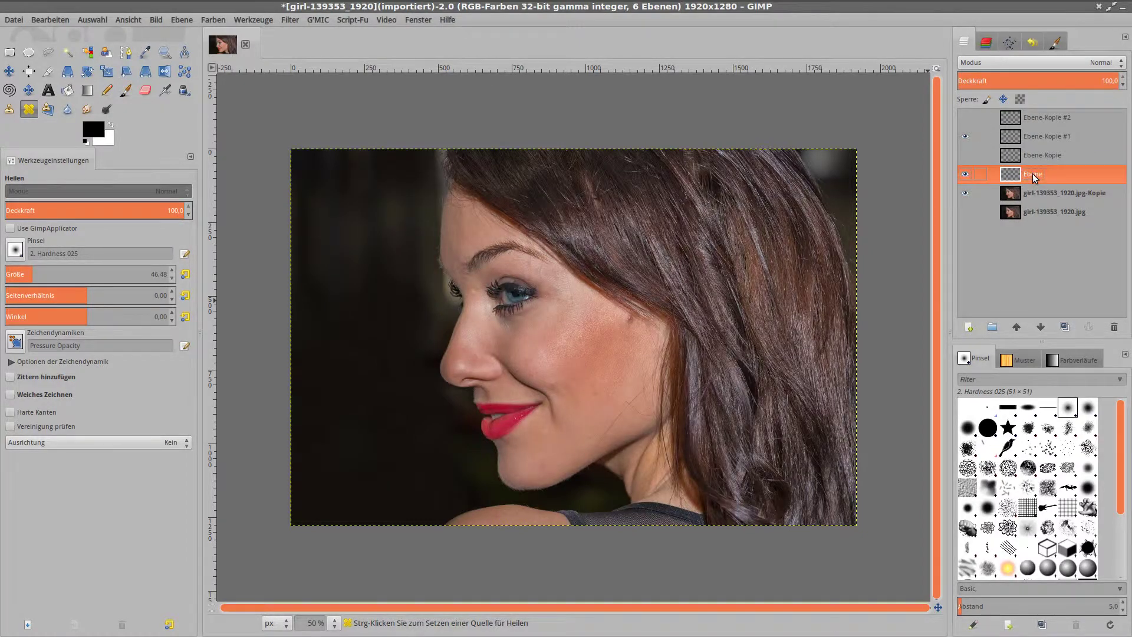
key("shift+r")
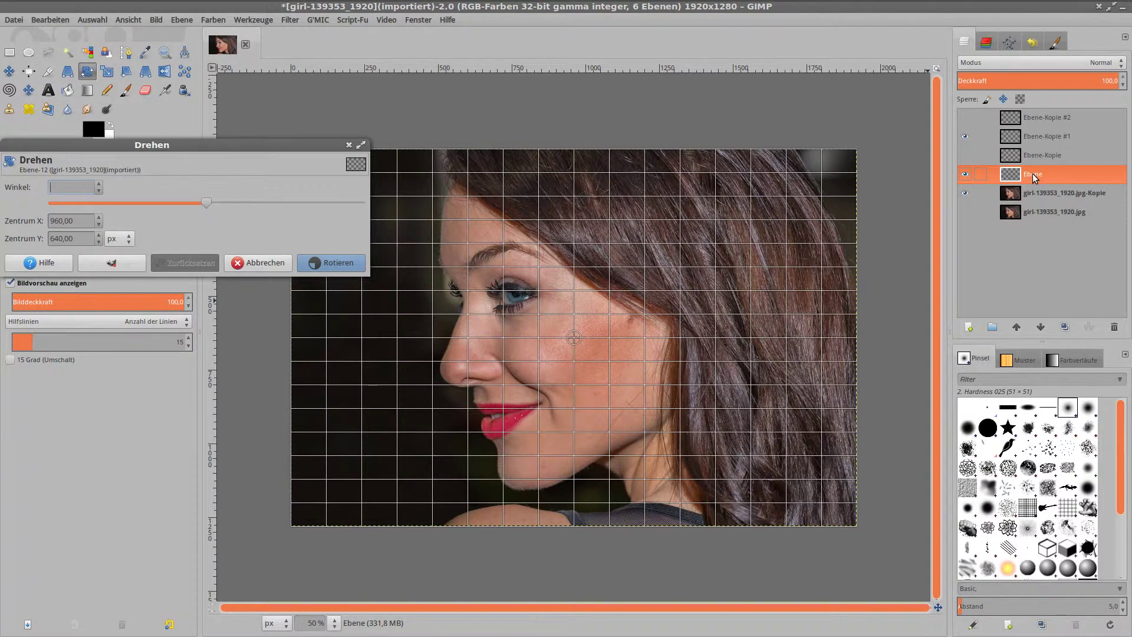
Cancel the accidental rotation and rename the first two empty layers Rot and Grün.
left_click(258, 262)
double_click(1040, 174)
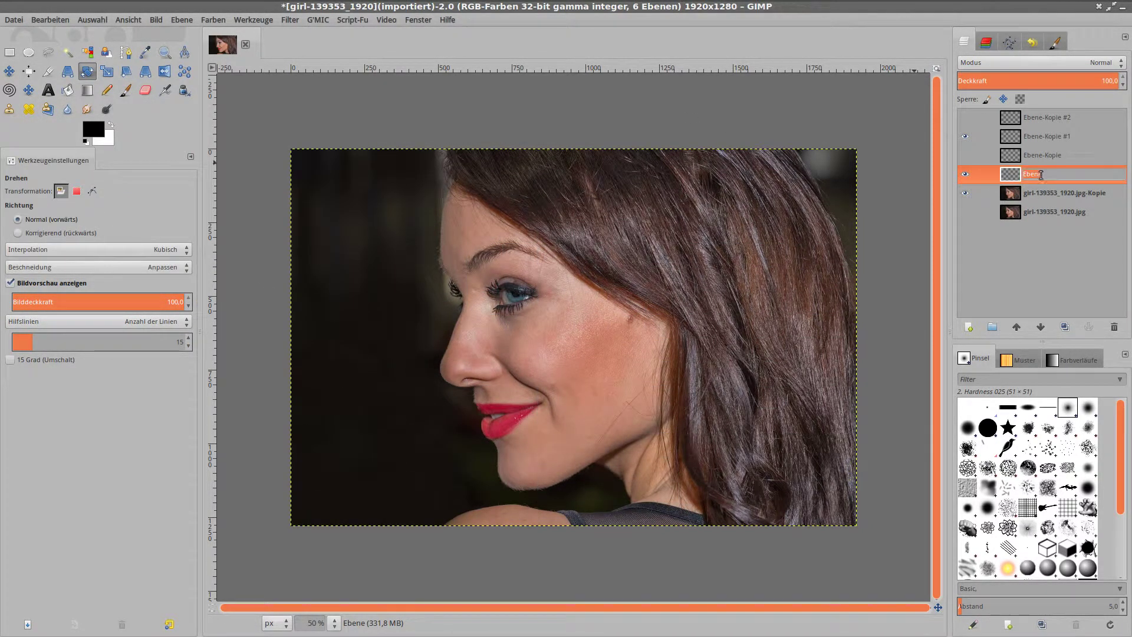
type("Rot")
key("Return")
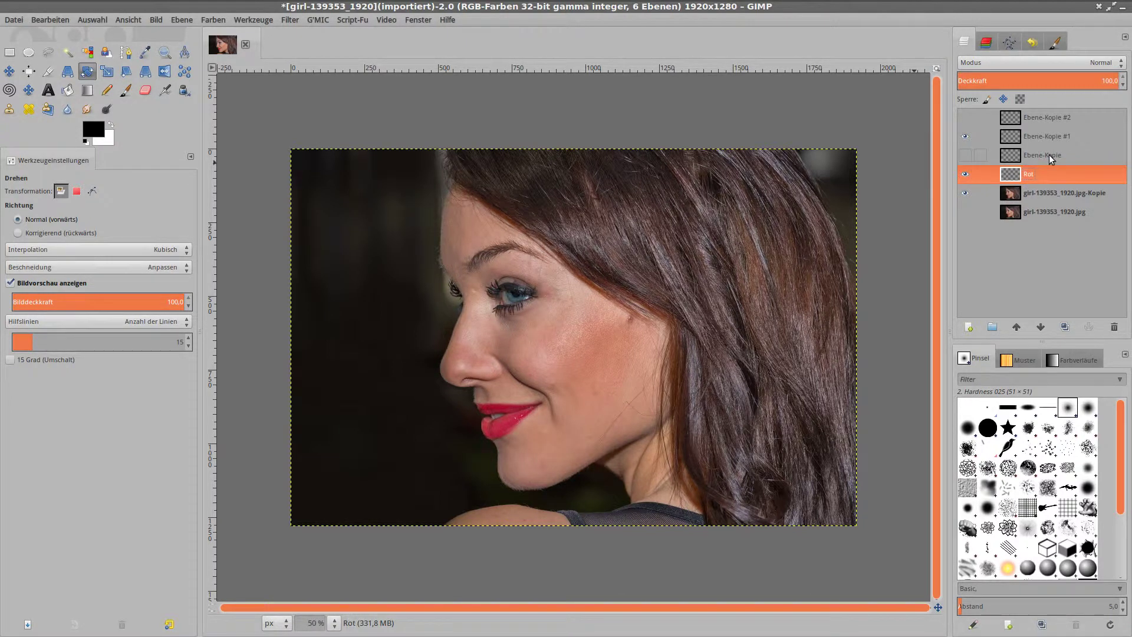
double_click(1050, 155)
type("Gi")
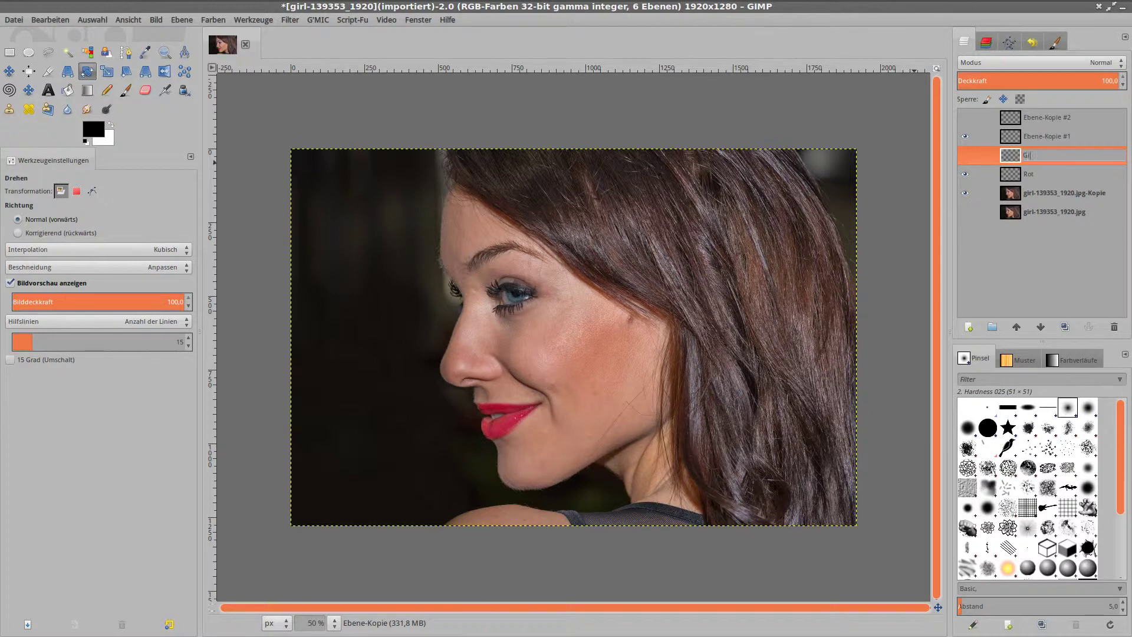
type("ün")
key("Return")
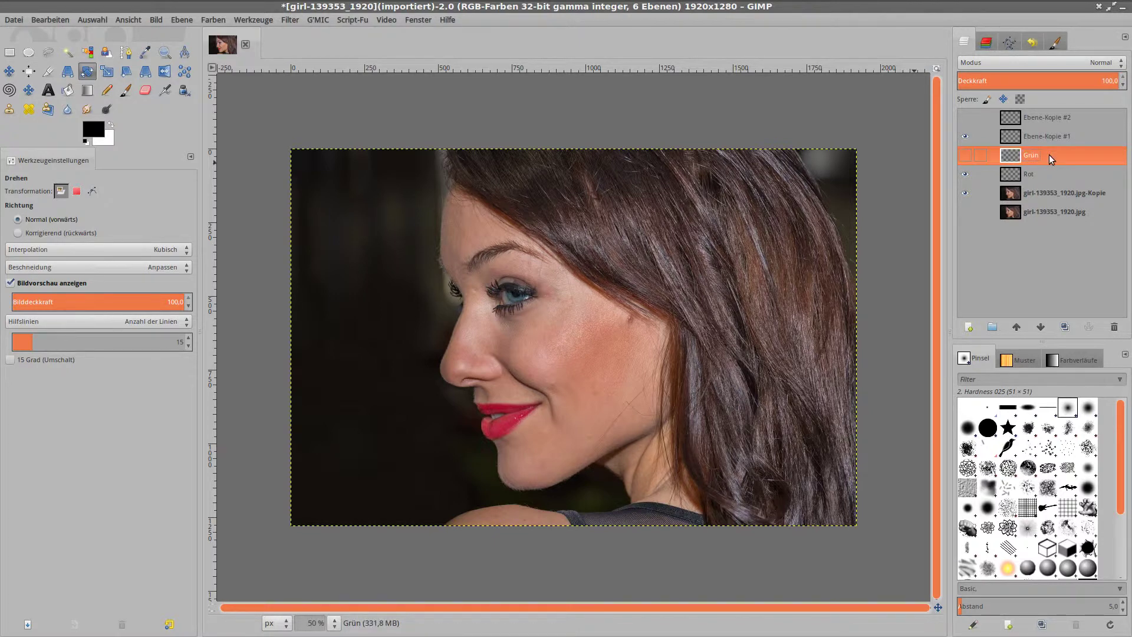
Rename the remaining empty layers Weiß and Neutral grau 808080.
double_click(1049, 136)
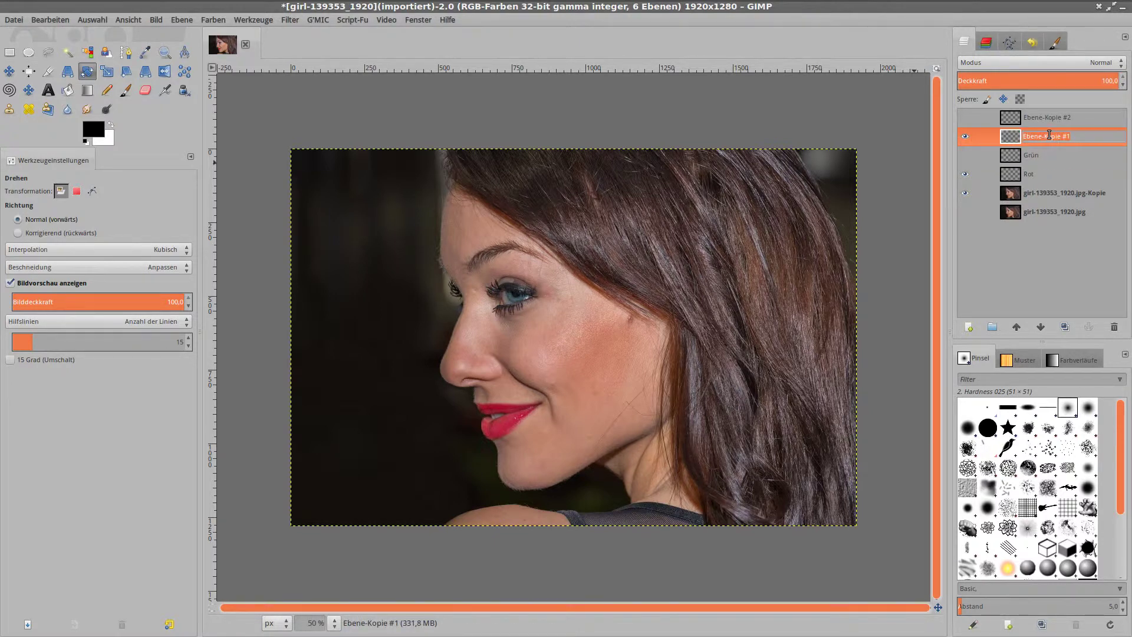
type("Wei")
type("ß")
key("Return")
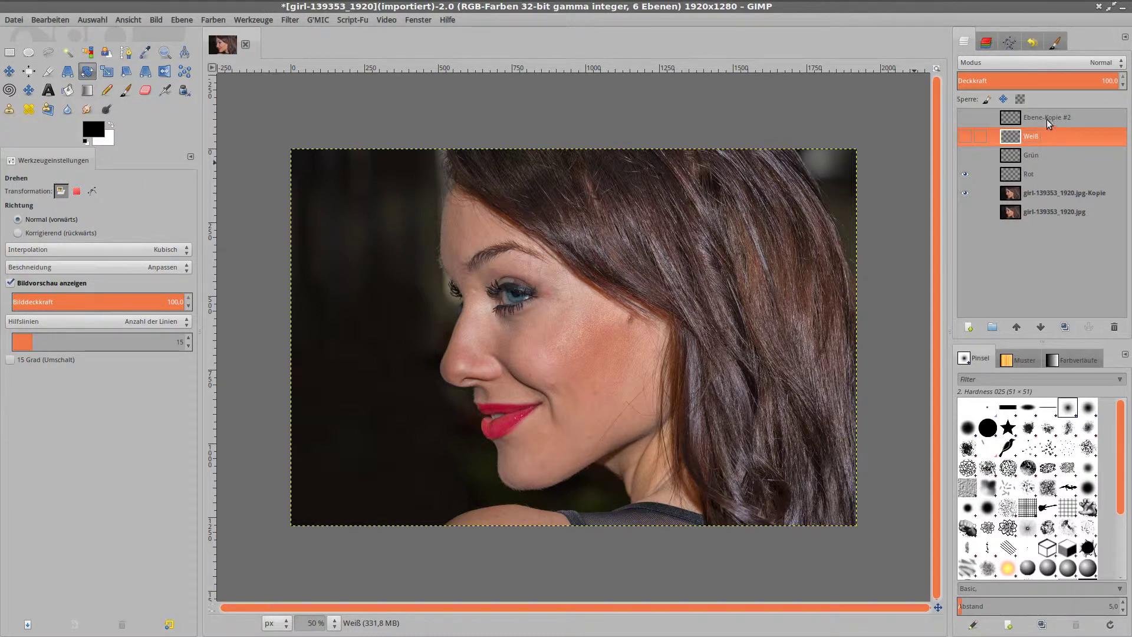
double_click(1047, 118)
type("u")
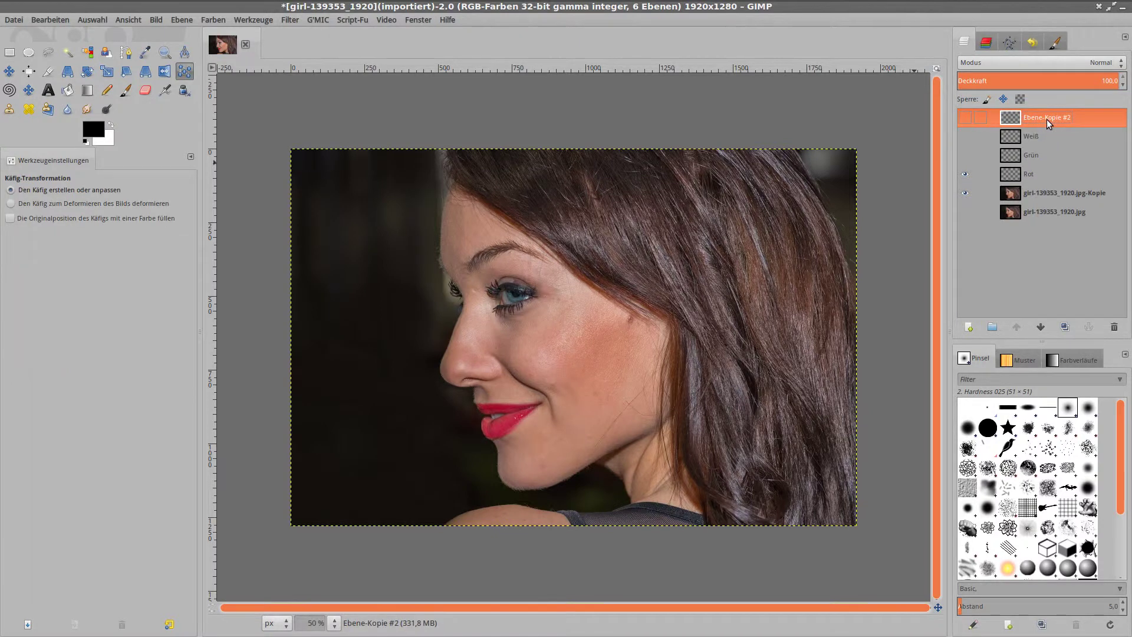
type("Ni")
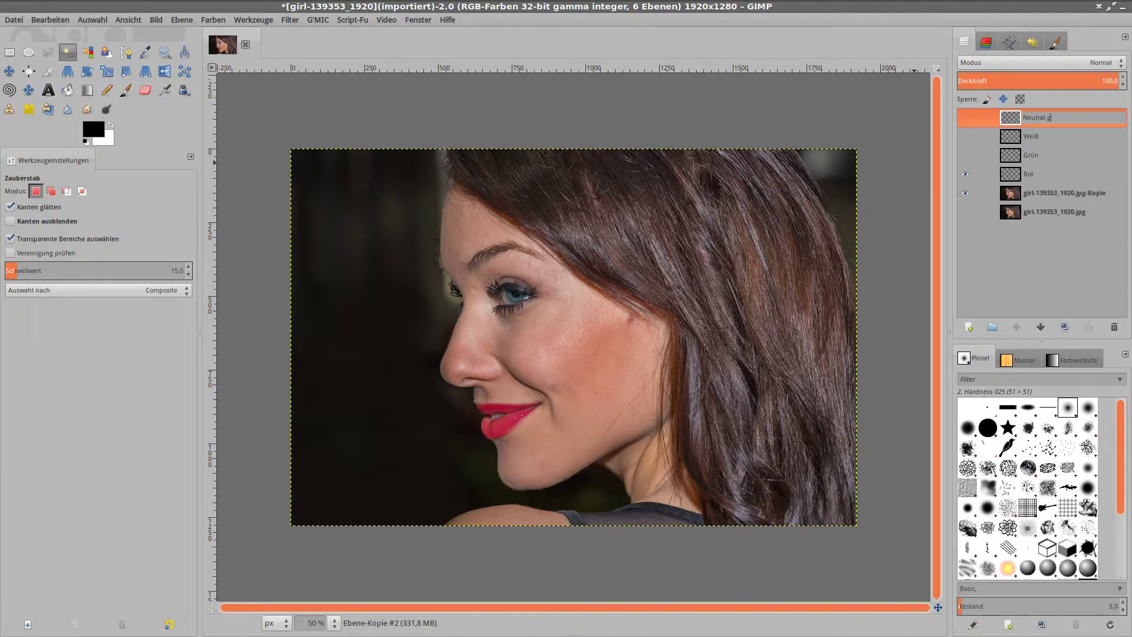
type("rau 8")
type("08080")
key("Return")
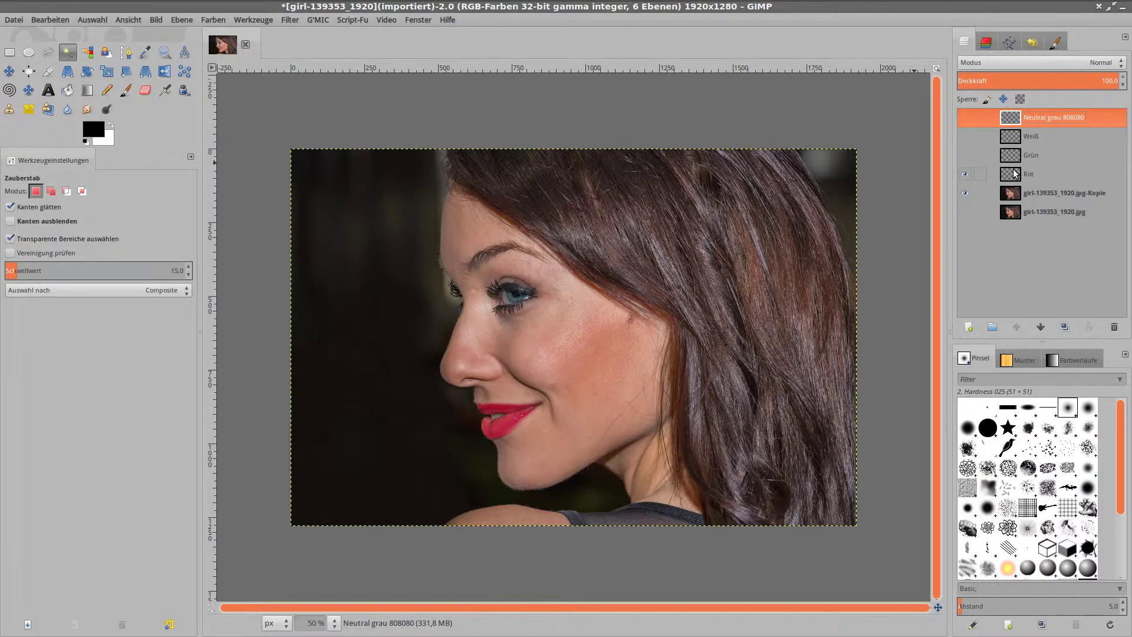
Try entering 'red' as the foreground colour by name, then discard the change.
left_click(93, 129)
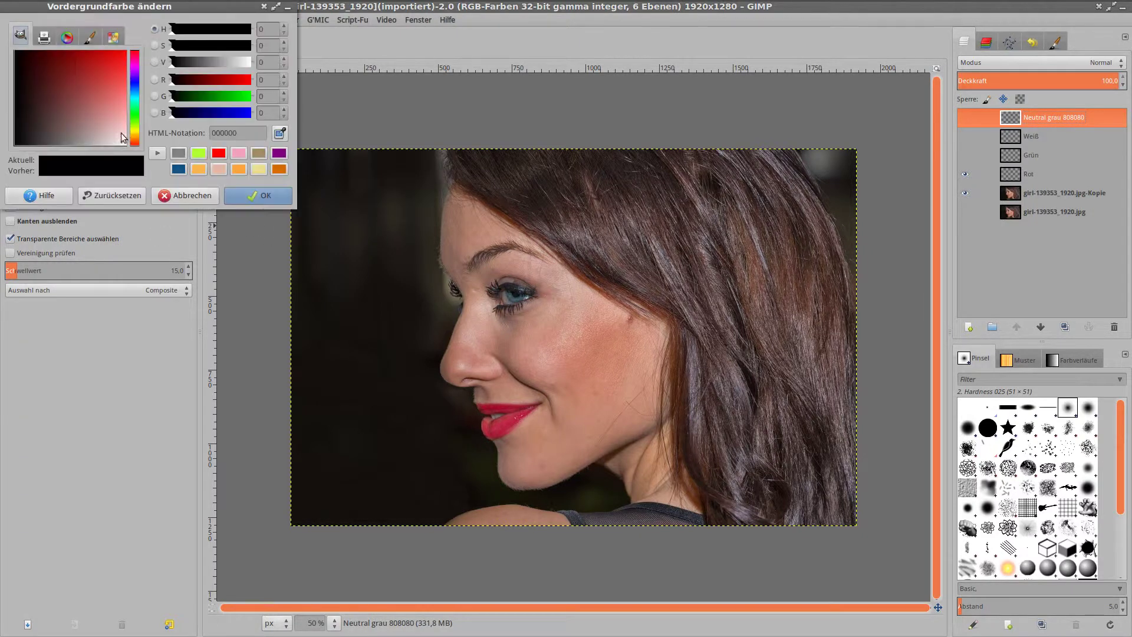
left_click(218, 154)
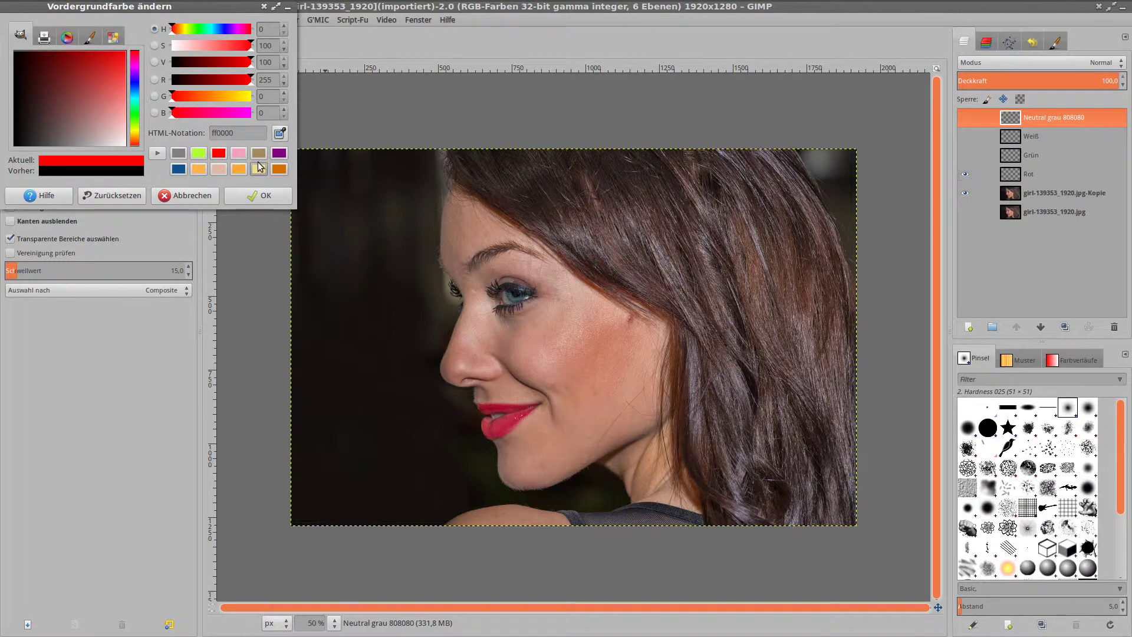
double_click(249, 135)
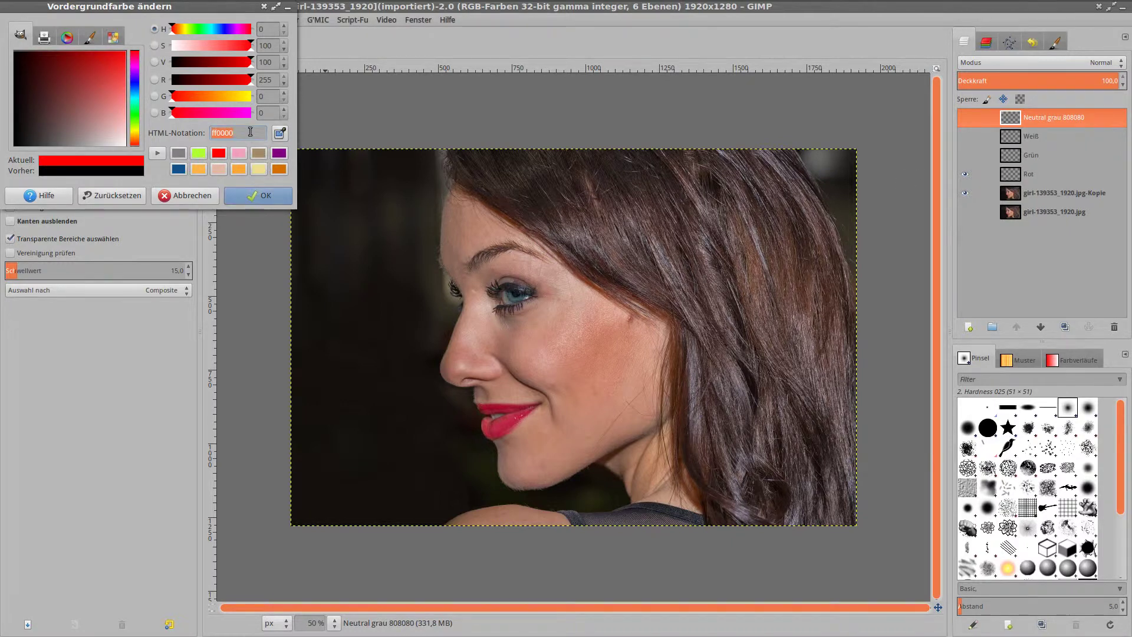
type("rot")
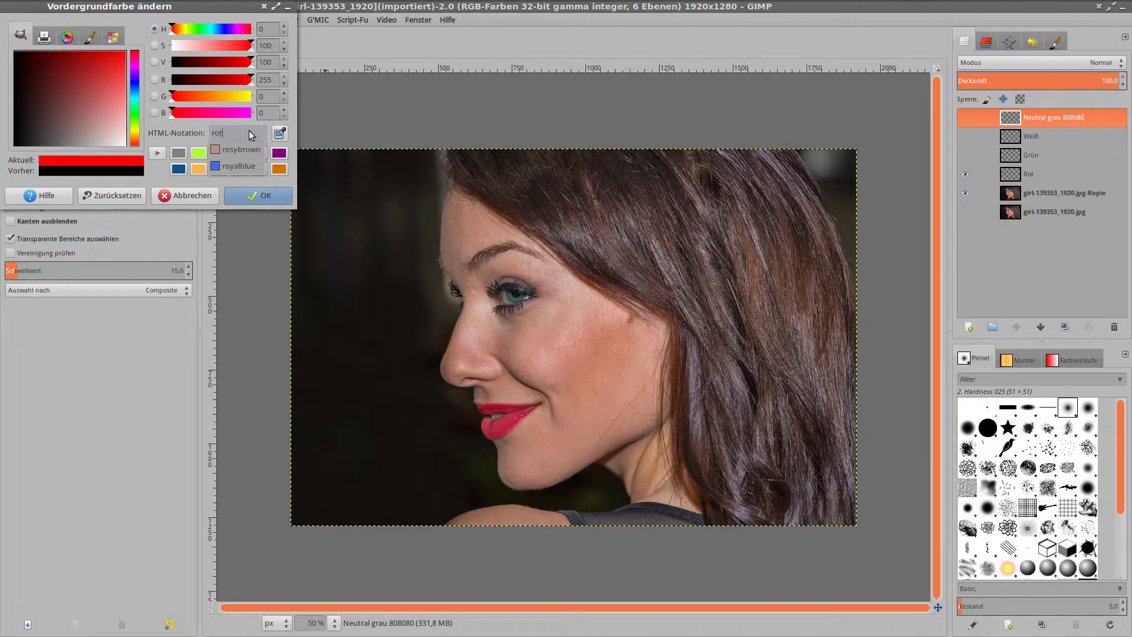
key("BackSpace")
key("BackSpace")
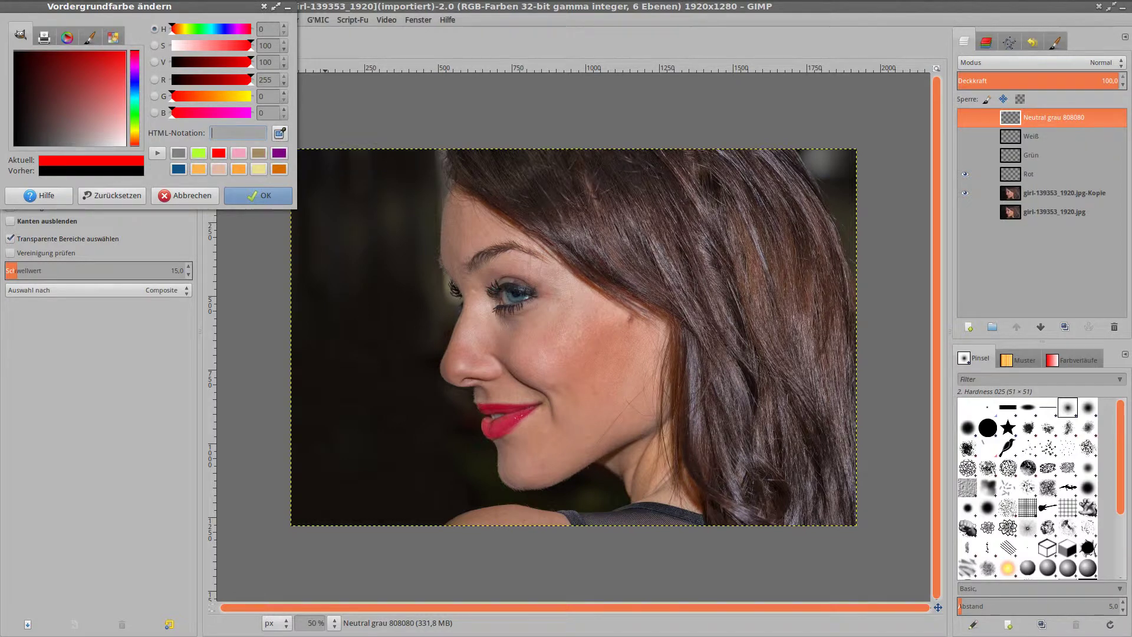
type("red")
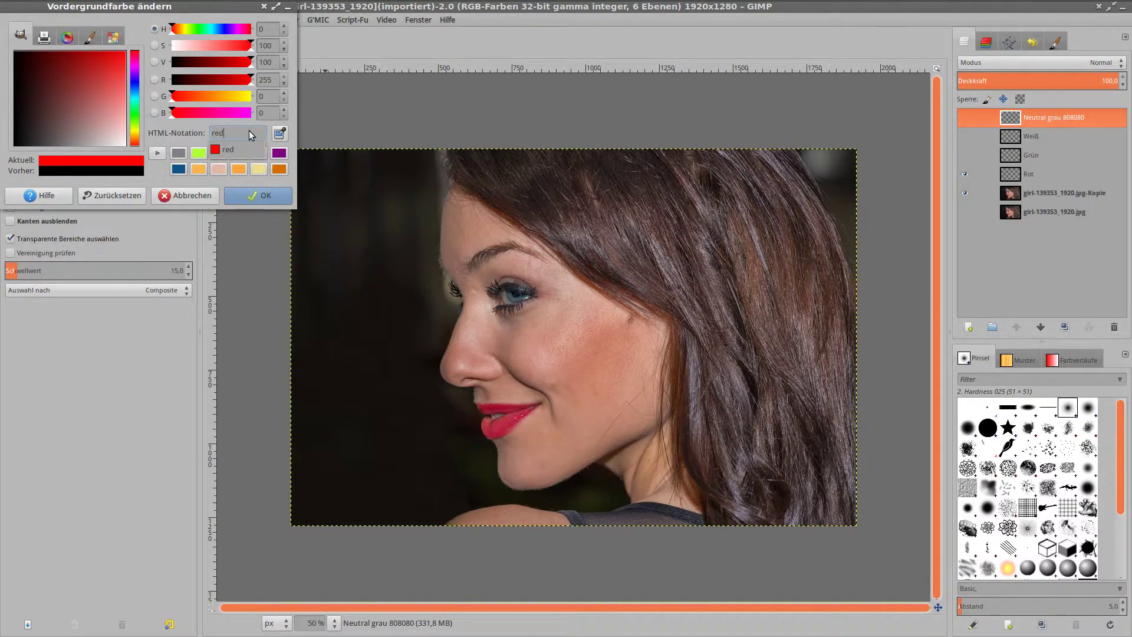
left_click(227, 149)
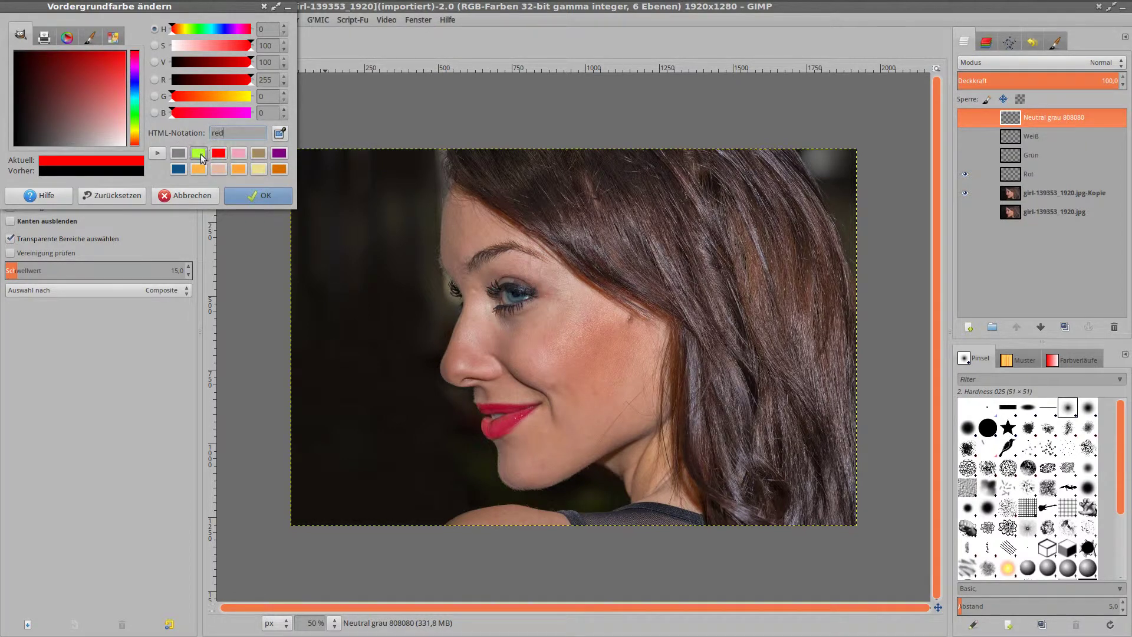
left_click(194, 196)
Set the foreground colour to pure red and drag it onto the image.
left_click(93, 131)
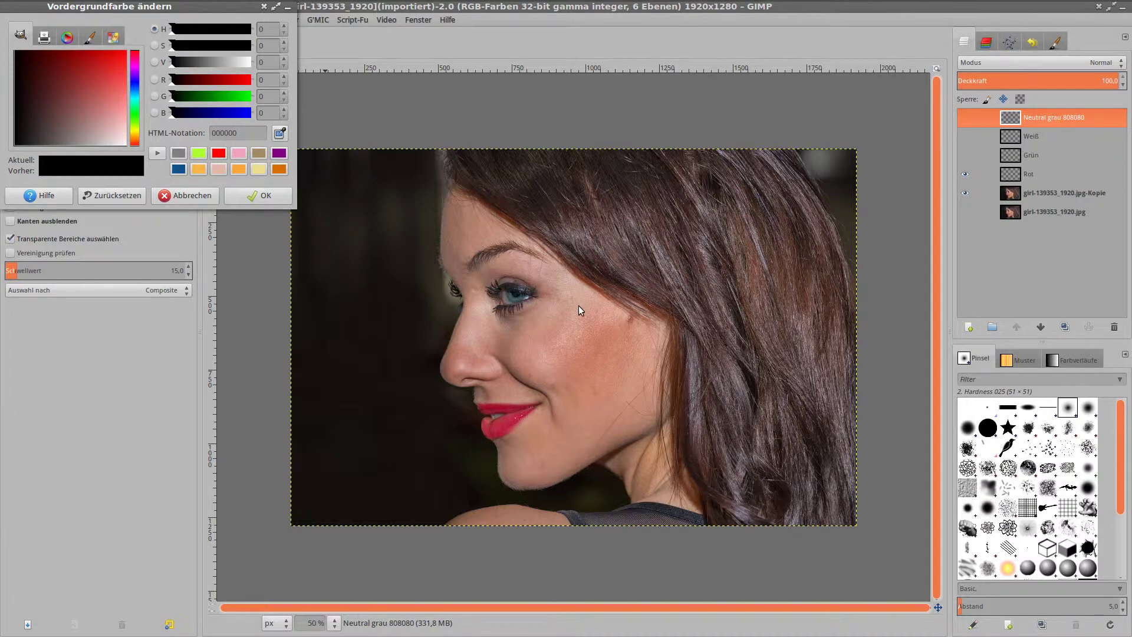
left_click(218, 153)
left_click(253, 196)
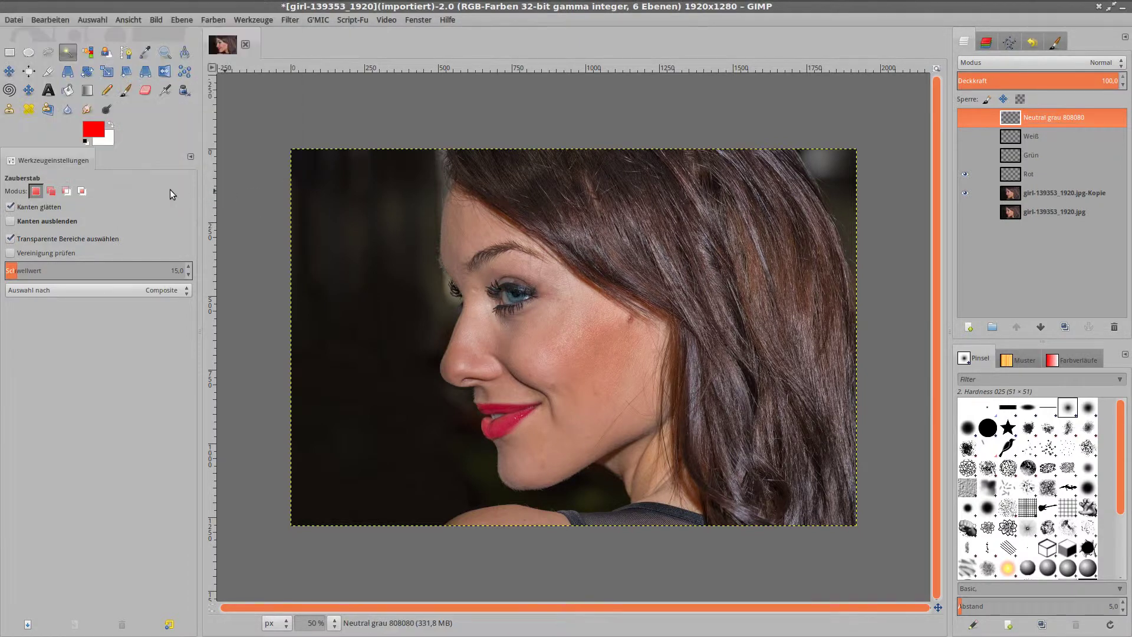
left_click_drag(93, 129, 539, 301)
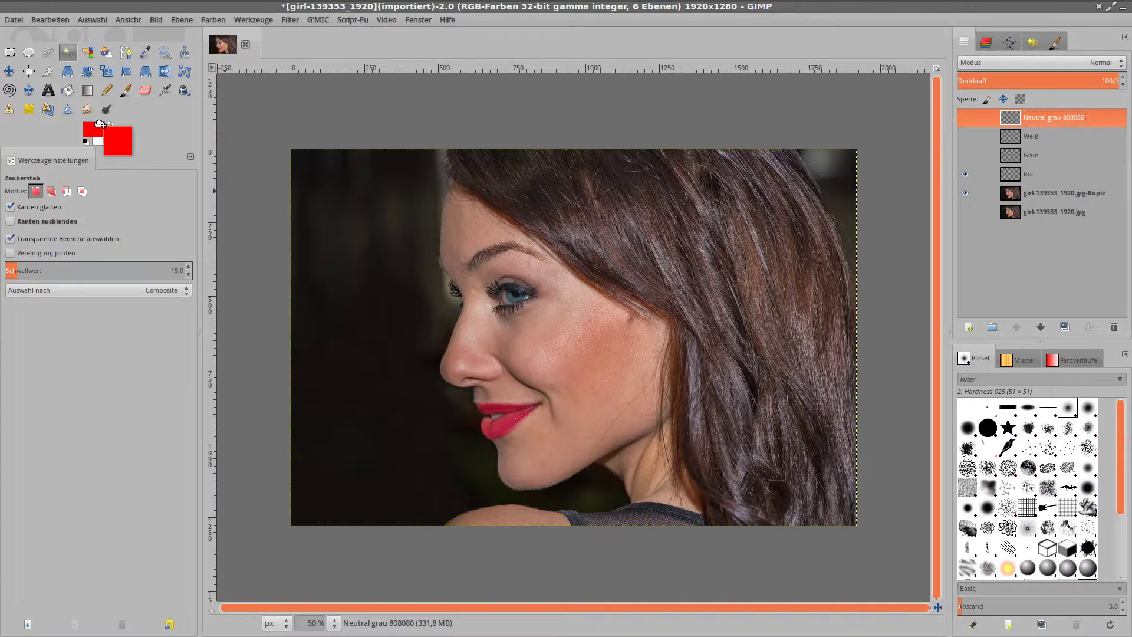
Fill the Rot layer with red and the Grün layer with green adff2f.
left_click(1026, 174)
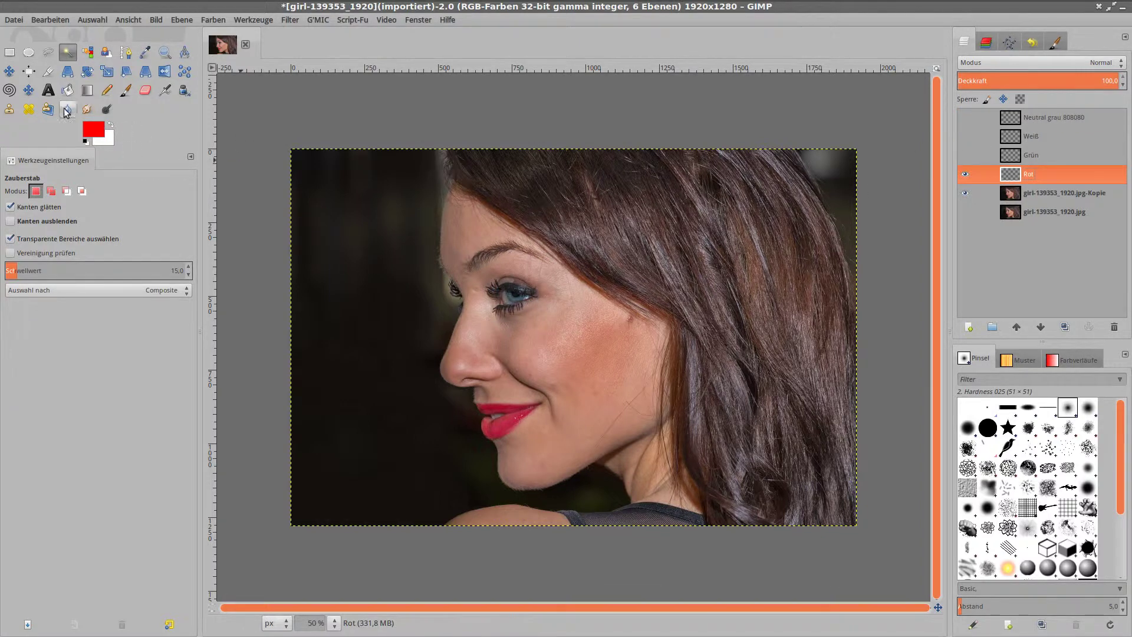
left_click_drag(93, 129, 486, 288)
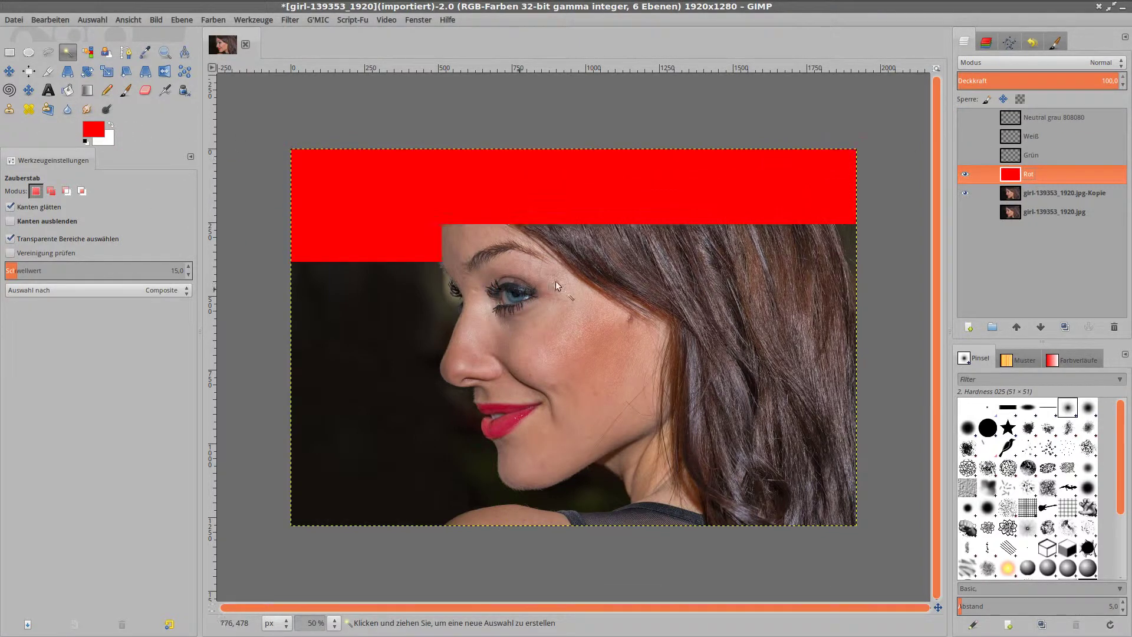
left_click(964, 155)
left_click(1013, 155)
left_click(92, 130)
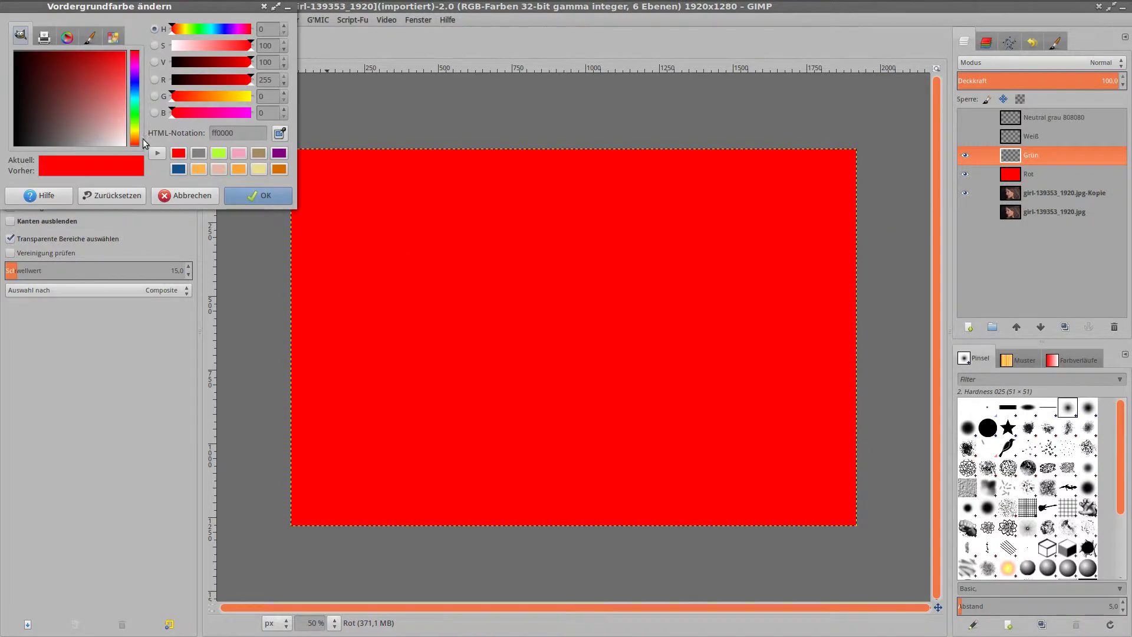
left_click(217, 155)
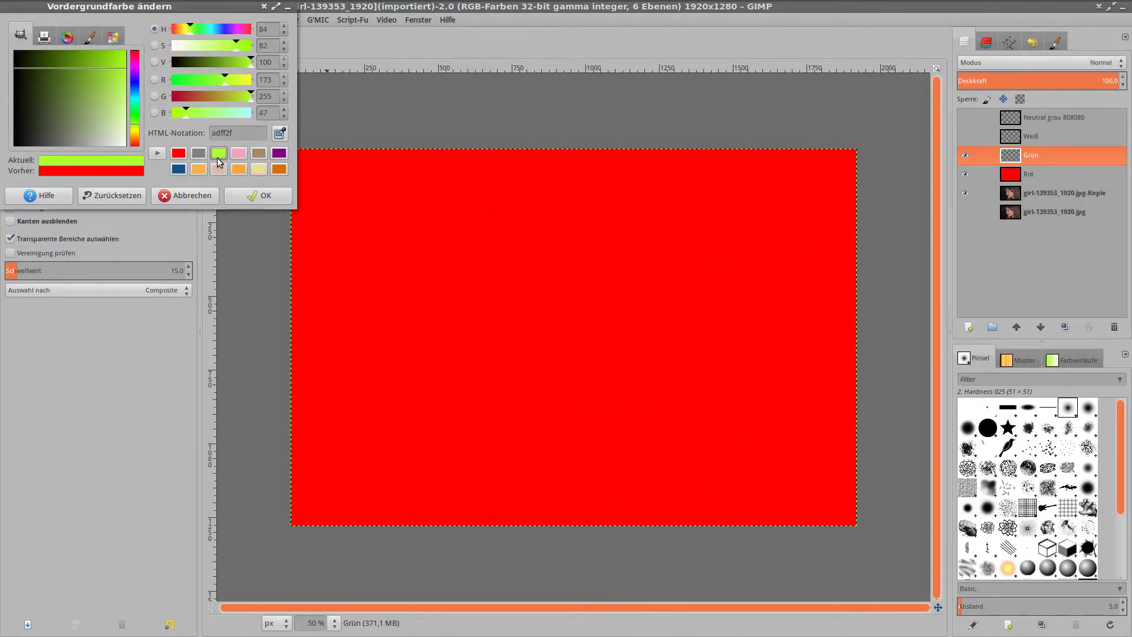
left_click(242, 195)
mouse_move(94, 134)
left_mouse_down()
mouse_move(571, 340)
mouse_move(580, 267)
left_mouse_up()
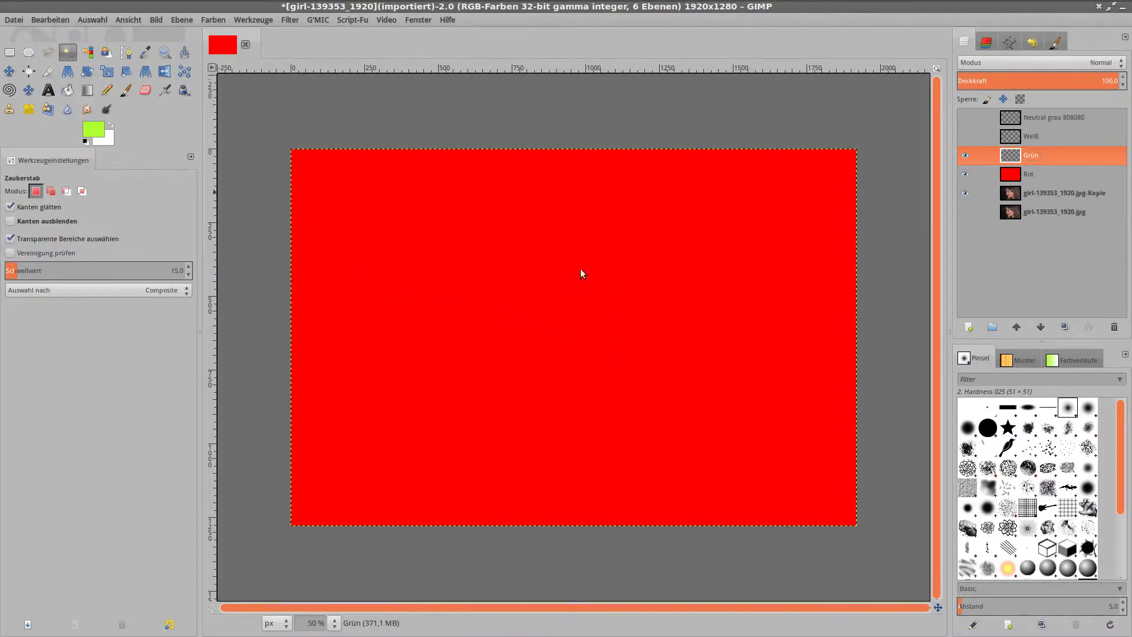
Fill the Weiß layer with white using the default colours.
left_click(1005, 138)
left_click(86, 142)
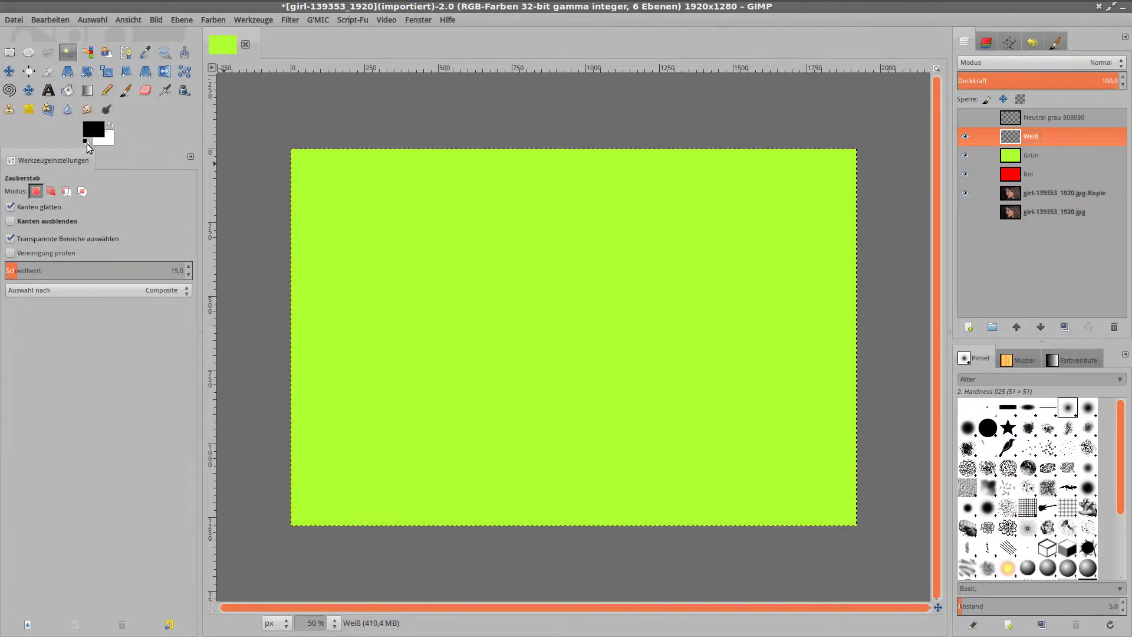
left_click(109, 124)
left_click_drag(93, 131, 868, 183)
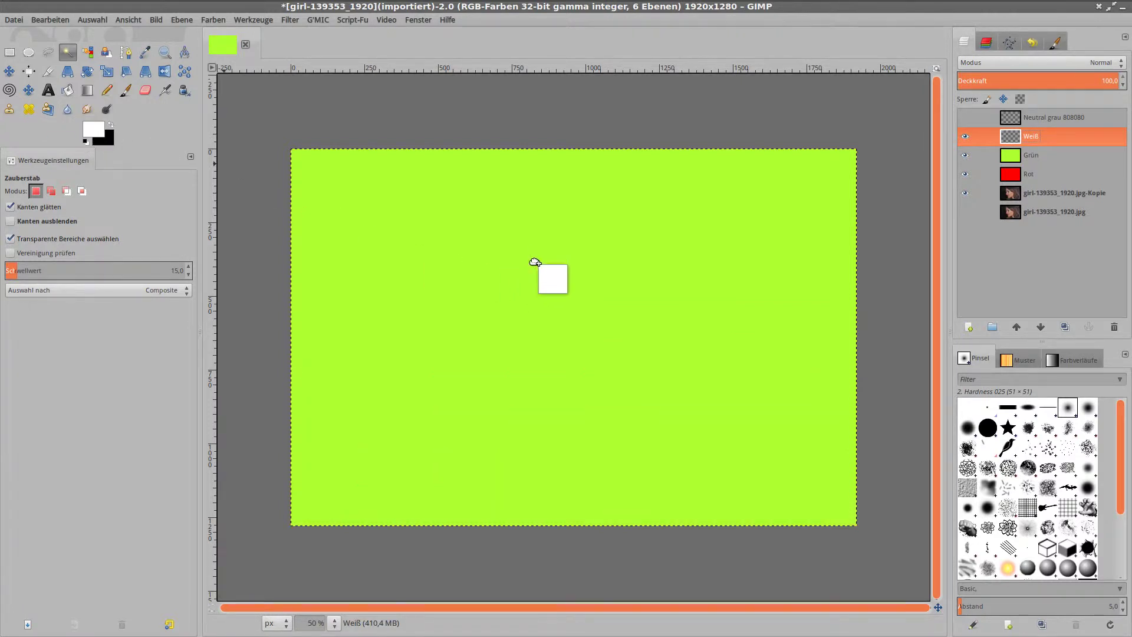
Fill the Neutral grau 808080 layer with mid grey 808080.
left_click(1005, 118)
left_click(88, 142)
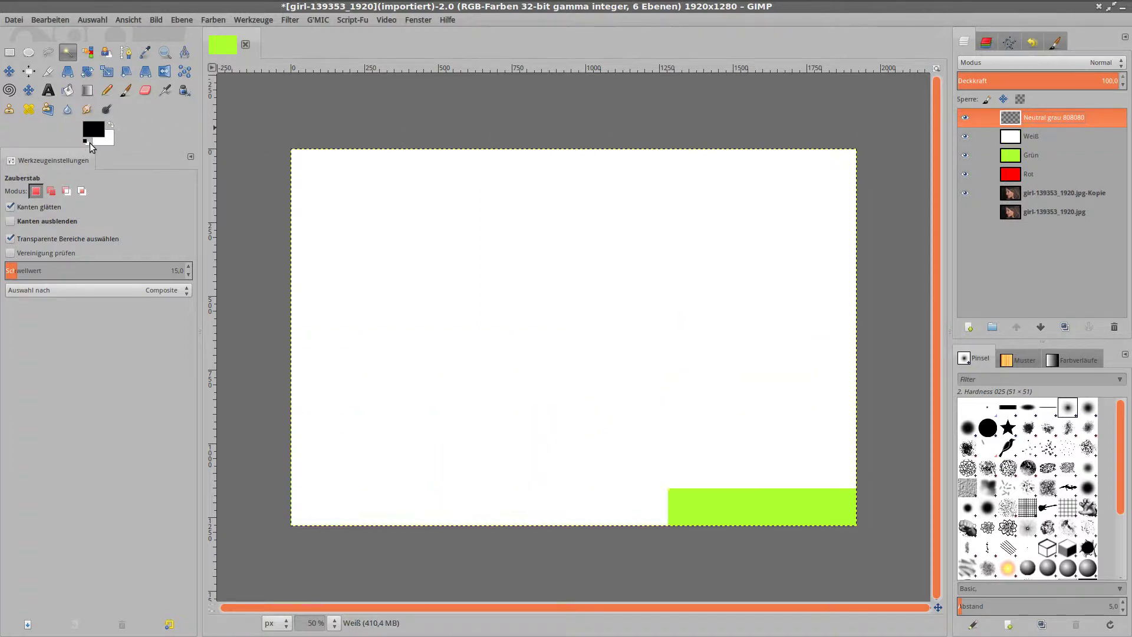
left_click(94, 132)
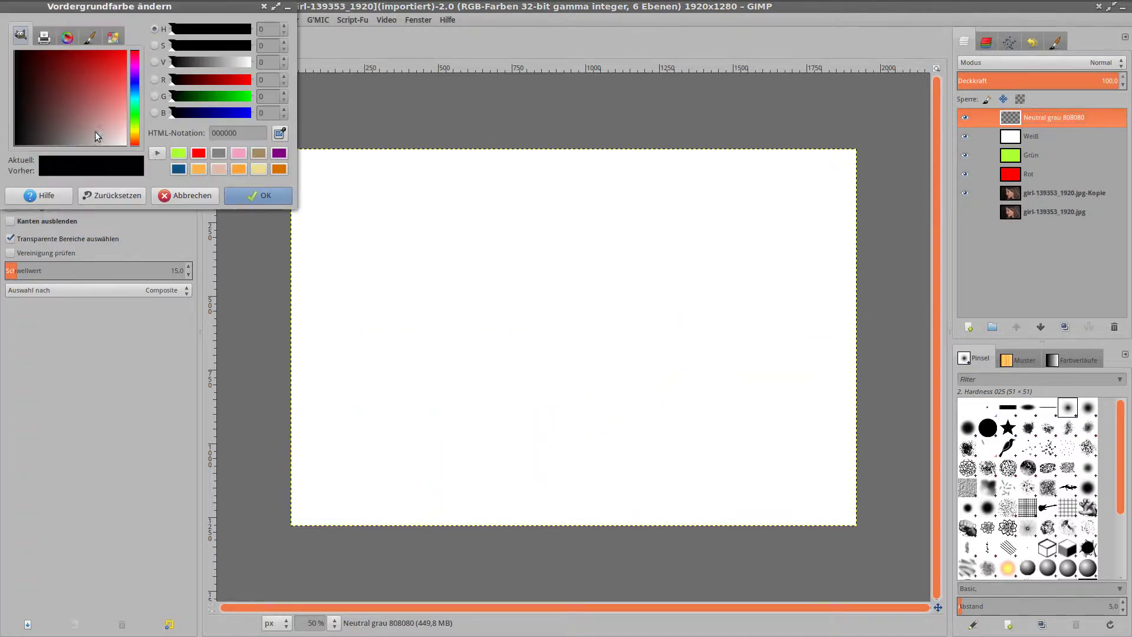
left_click(219, 153)
double_click(243, 135)
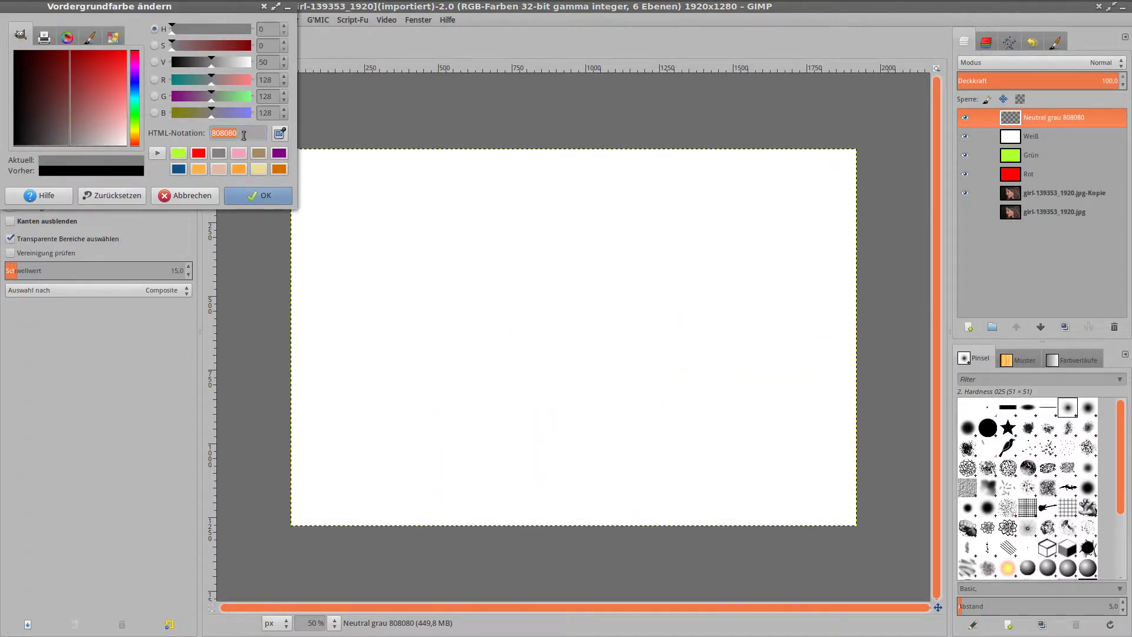
left_click(248, 200)
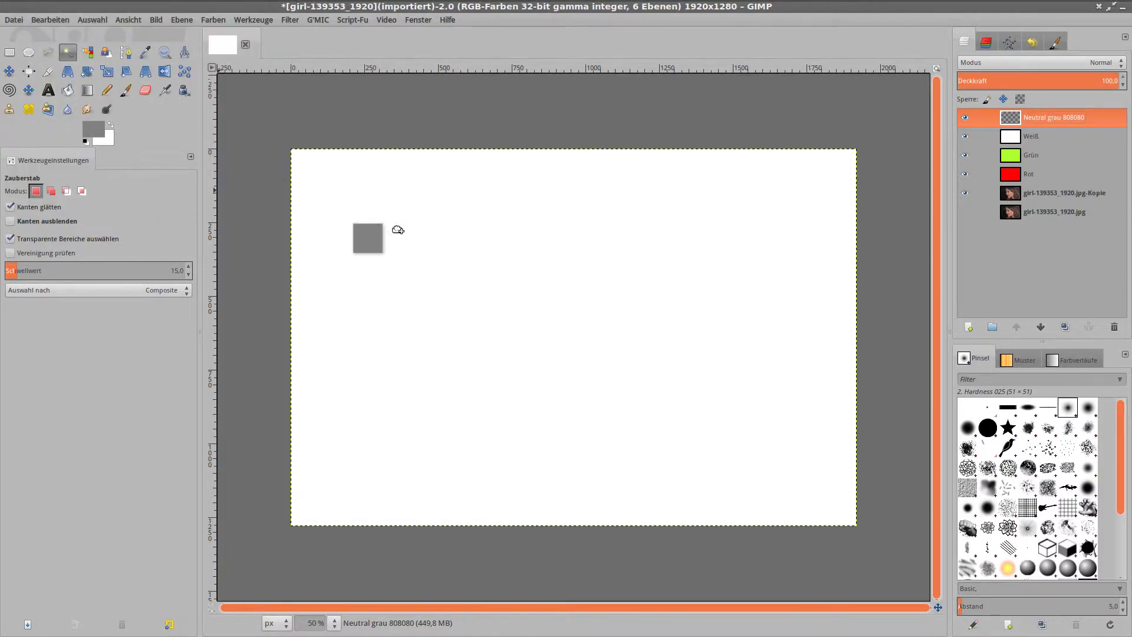
left_click_drag(88, 129, 554, 254)
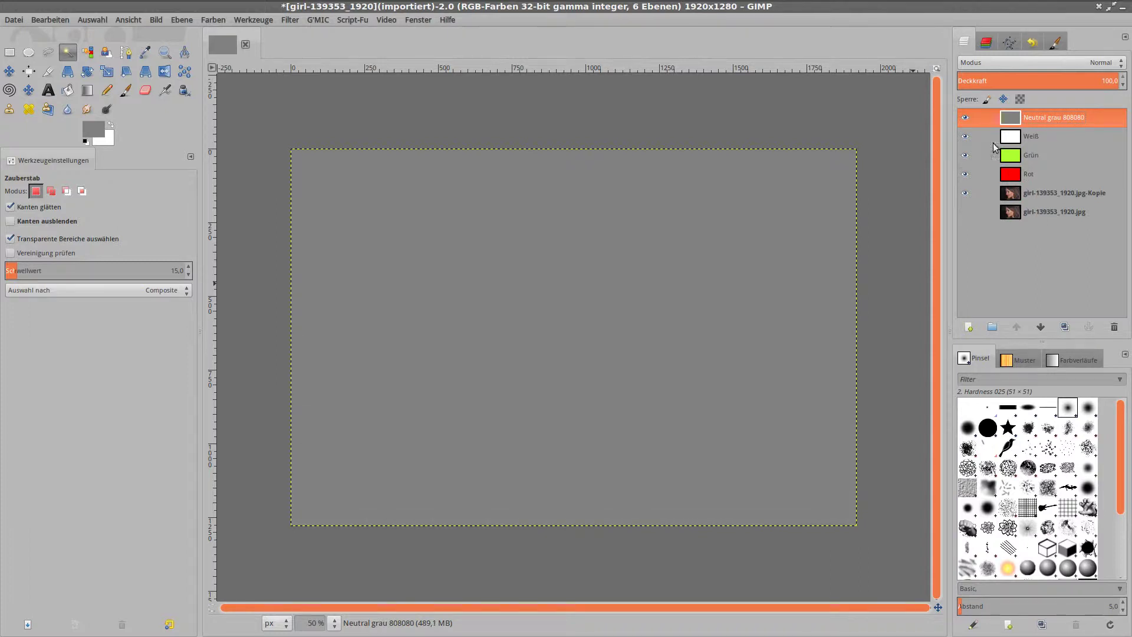
Hide the upper three layers and set the Rot layer to Abziehen.
left_click(967, 117)
left_click(967, 136)
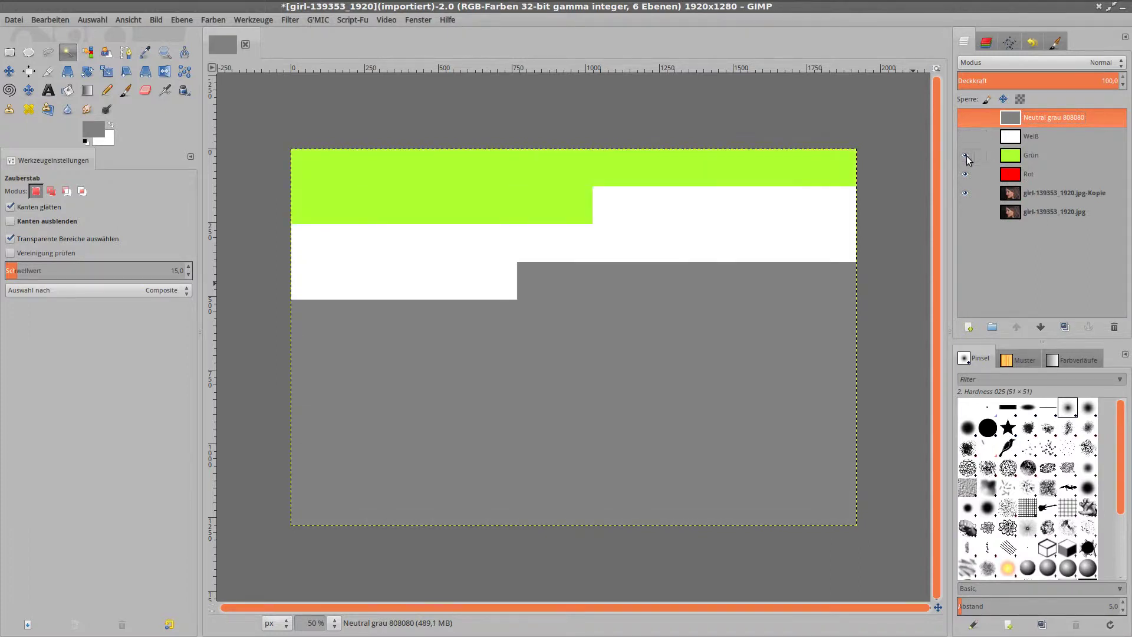
left_click(967, 155)
left_click(1012, 175)
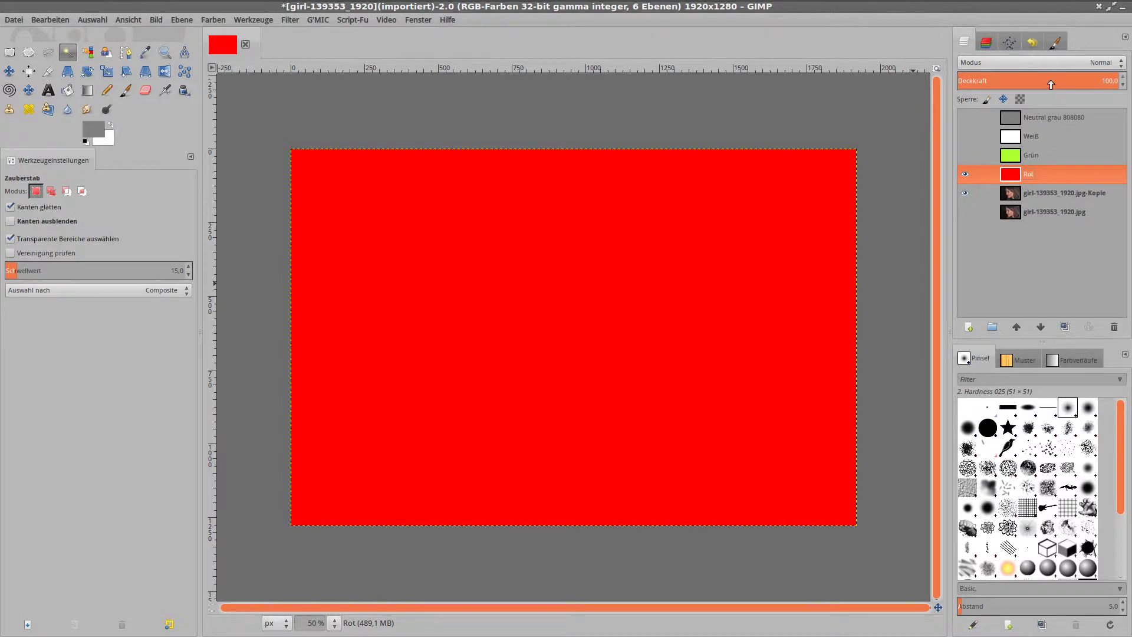
left_click(1052, 62)
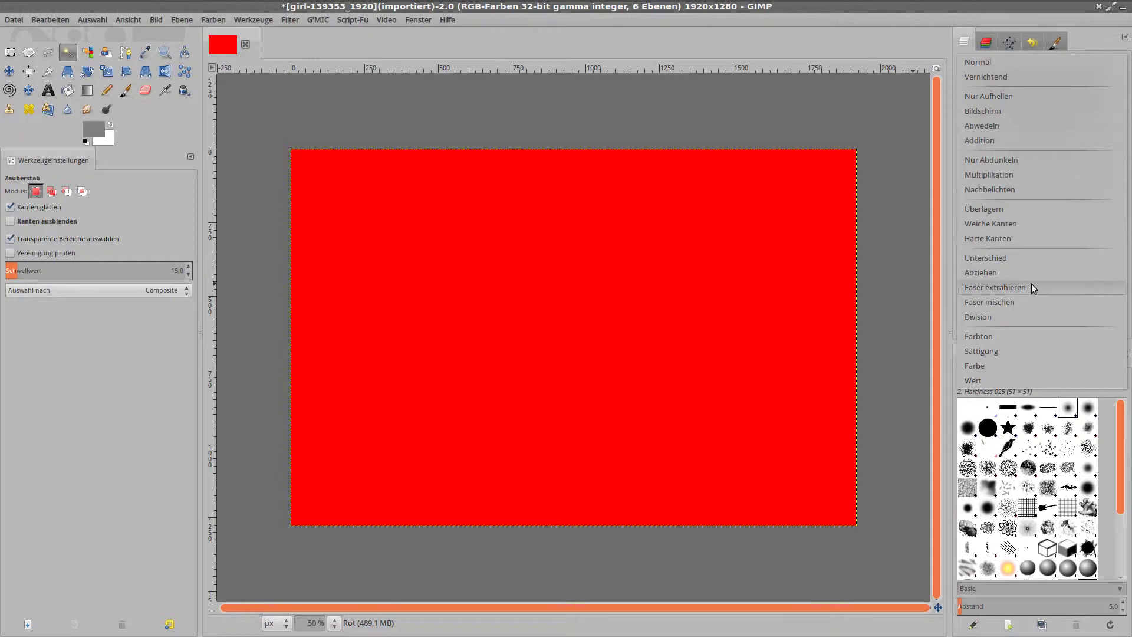
left_click(1028, 272)
Set the Grün layer to Abziehen and show Grün and Weiß again.
left_click(1034, 151)
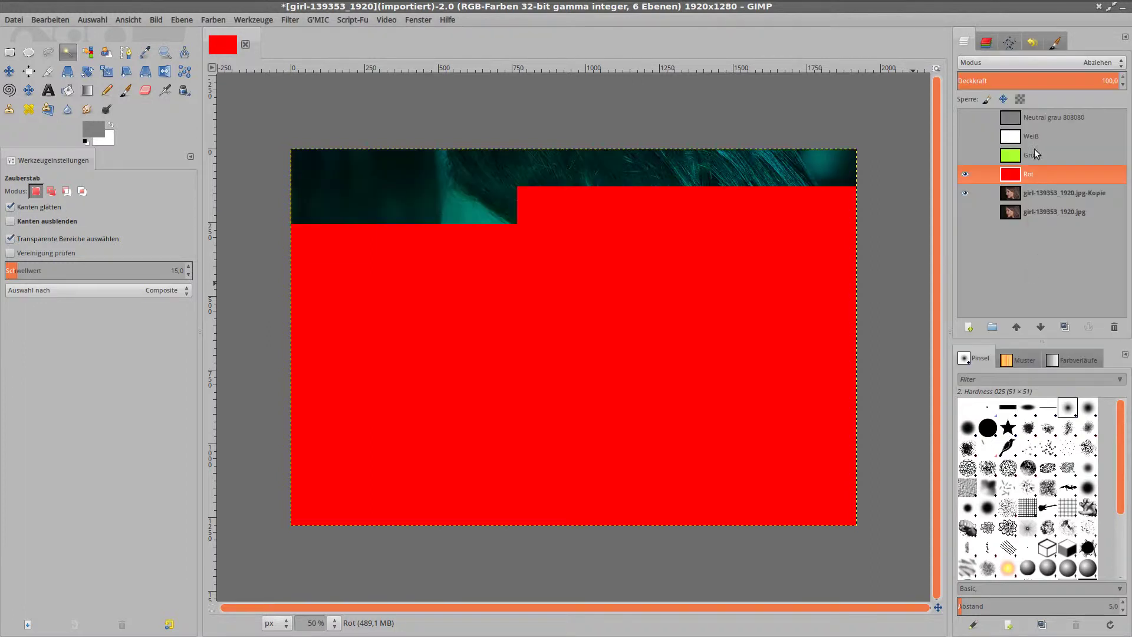
left_click(1033, 62)
left_click(1013, 271)
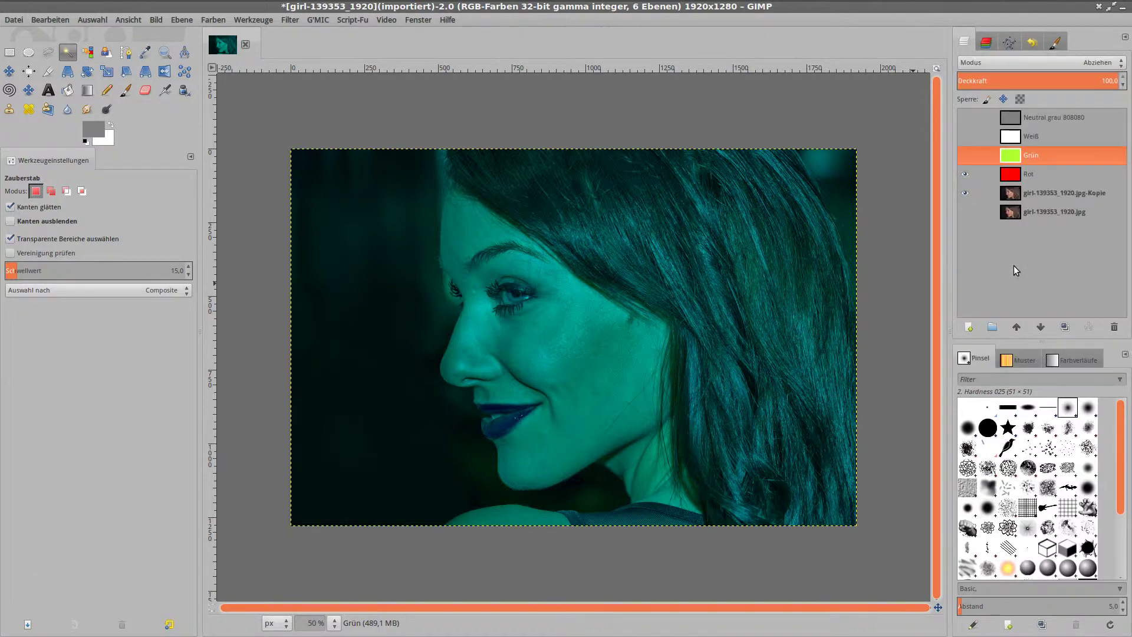
left_click(968, 155)
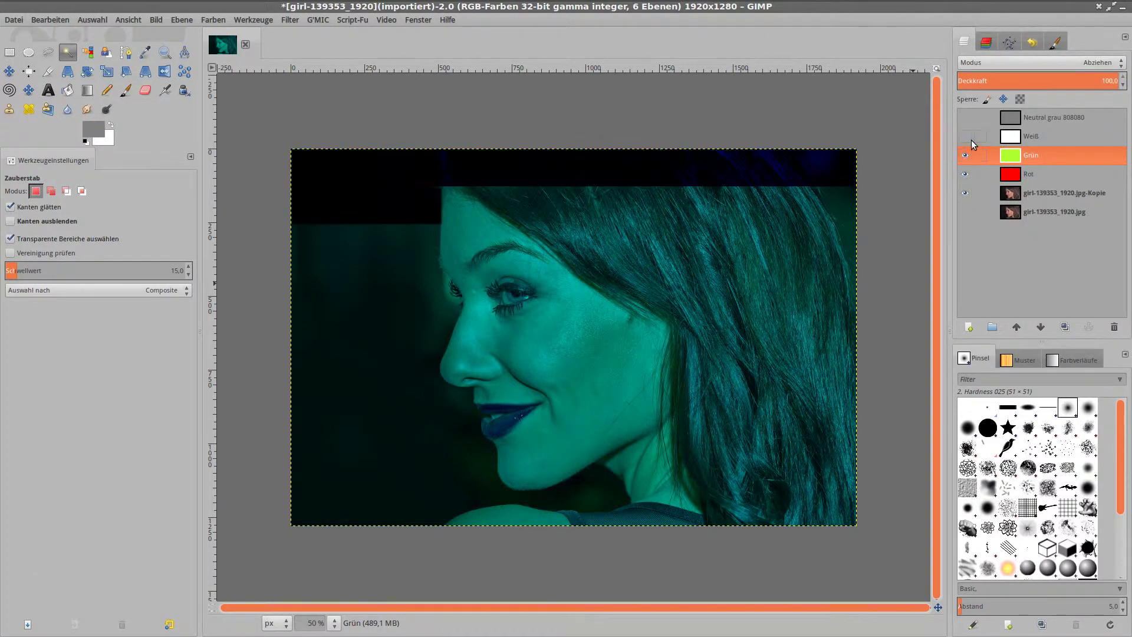
left_click(967, 137)
Set Weiß to Farbe and Neutral grau 808080 to Abwedeln blending.
left_click(1010, 140)
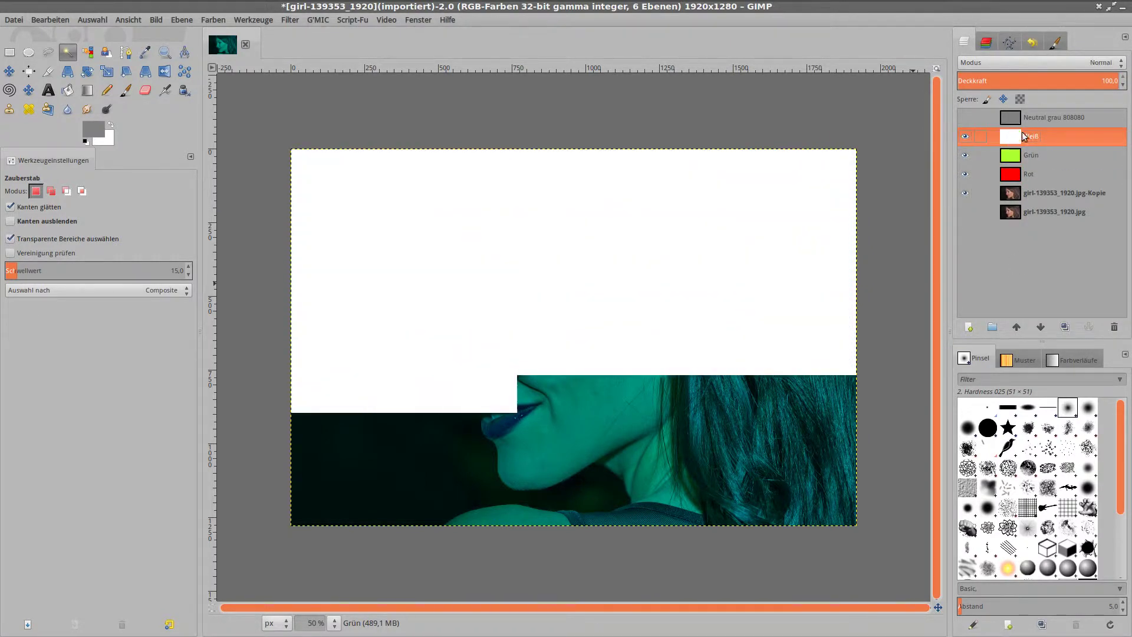
left_click(1043, 62)
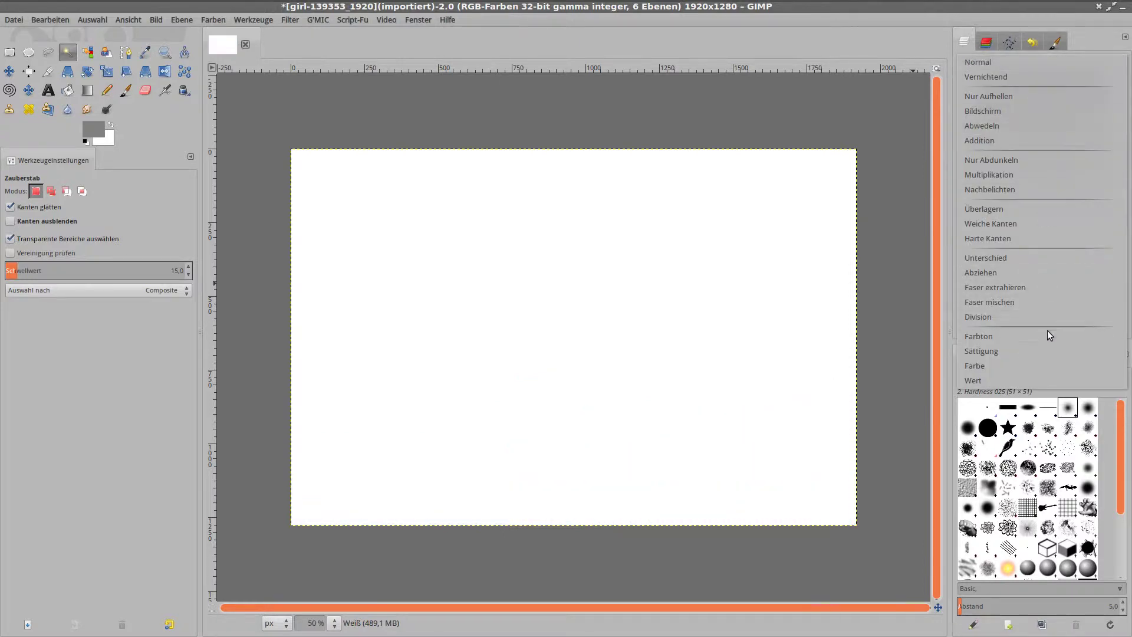
left_click(1042, 365)
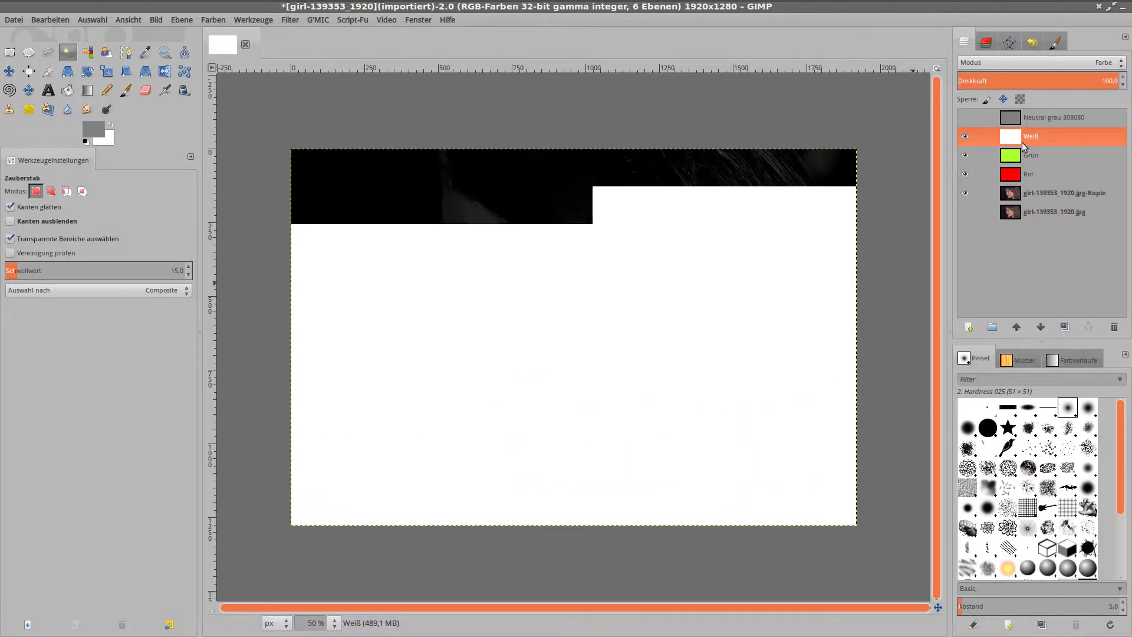
left_click(995, 118)
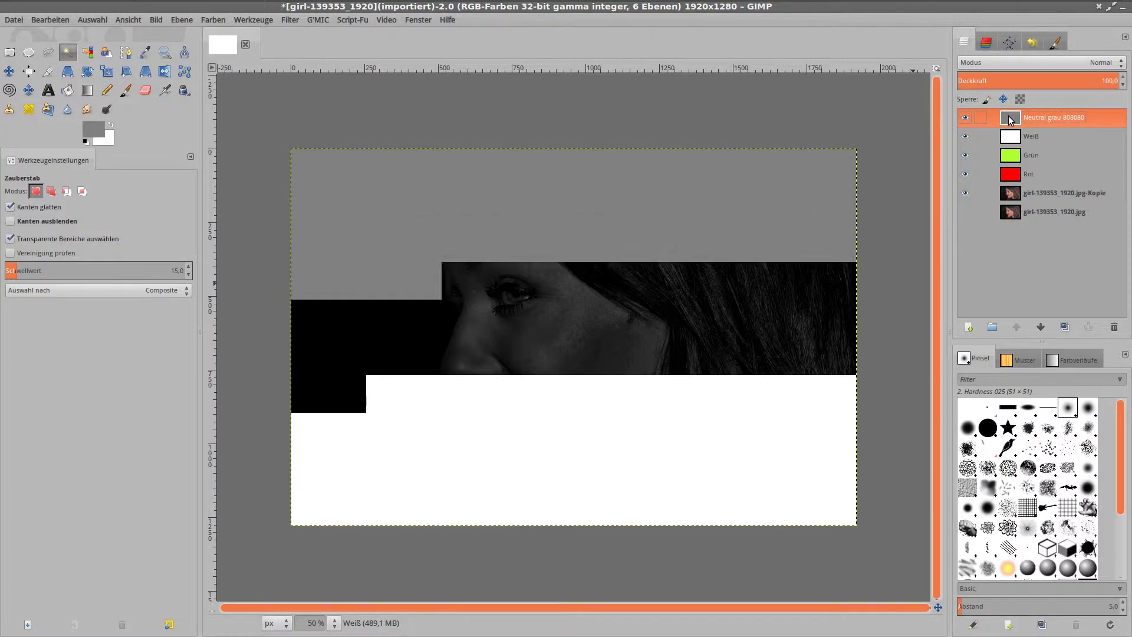
left_click(1013, 61)
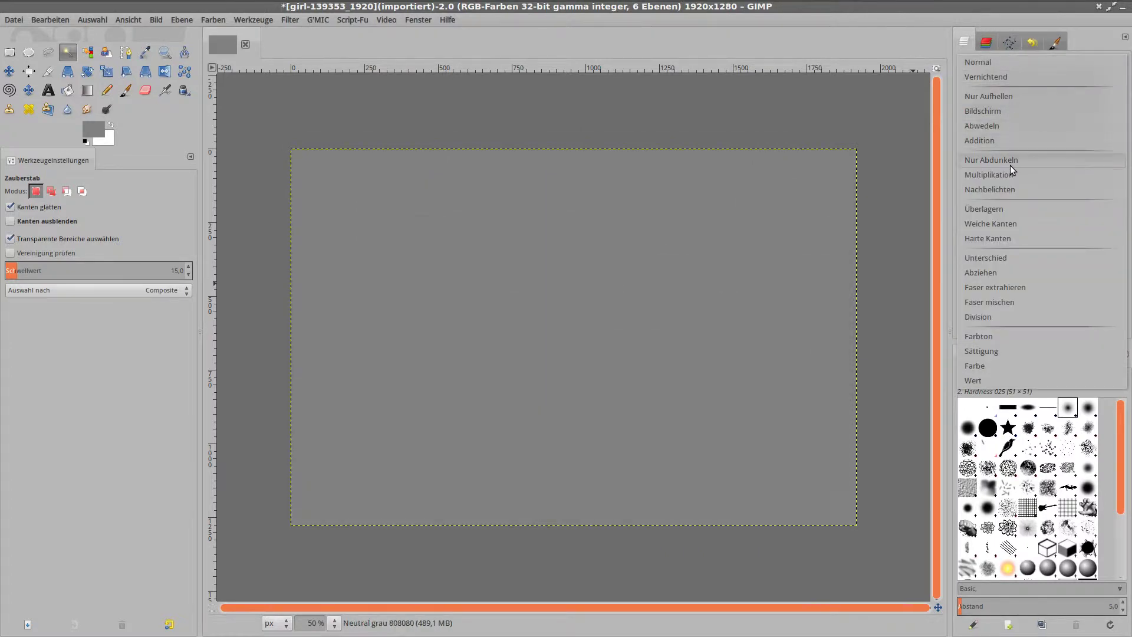
left_click(1009, 125)
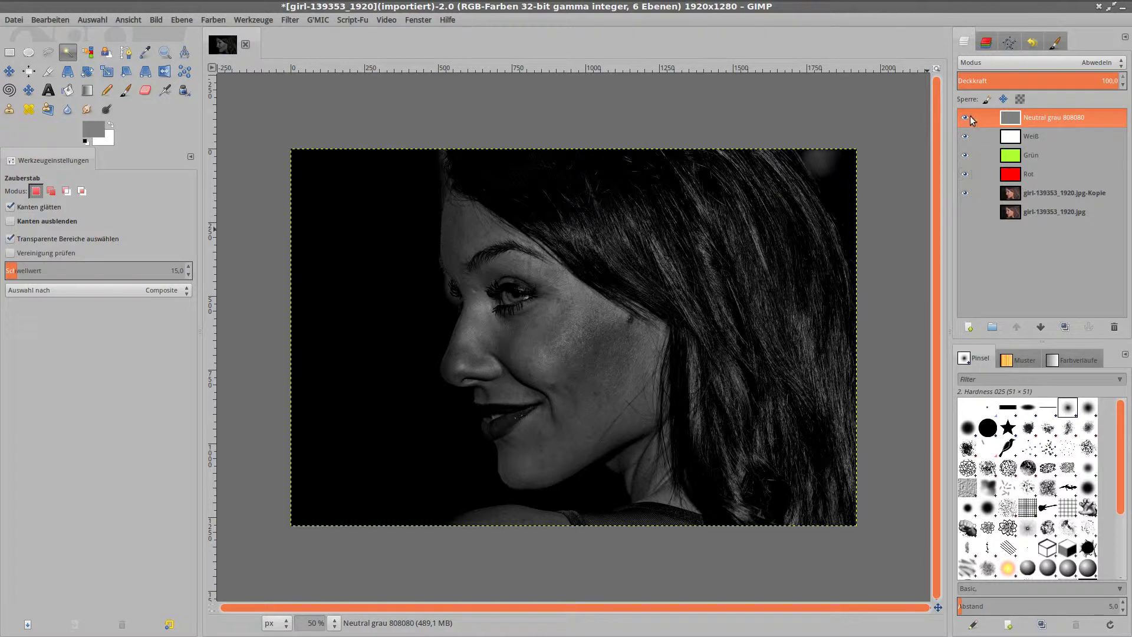
left_click_drag(972, 120, 967, 184)
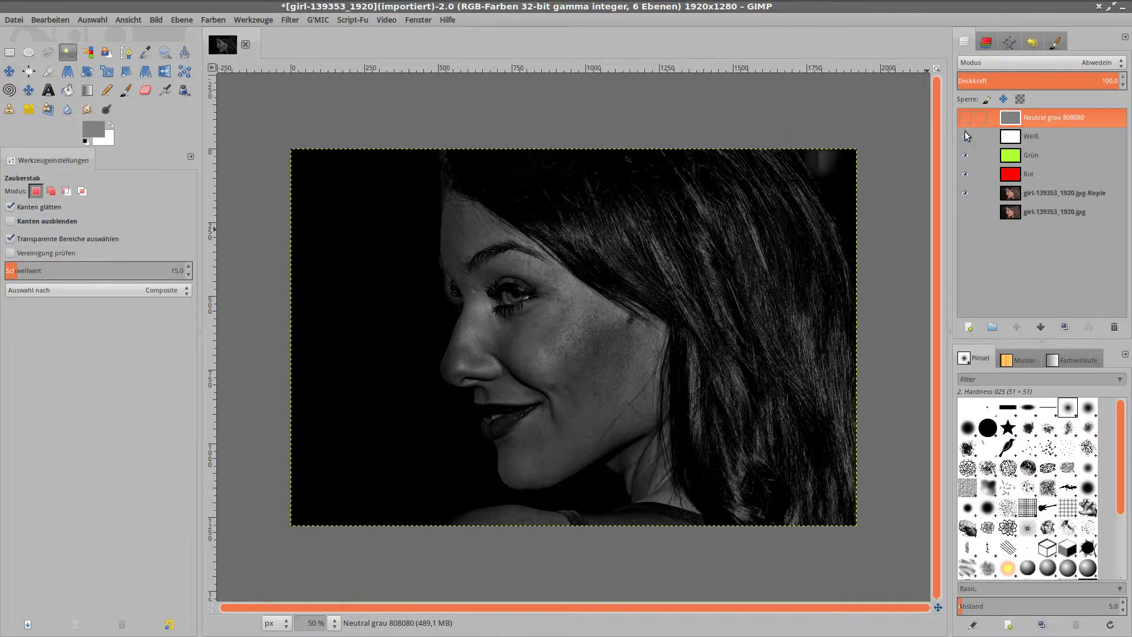
left_click(965, 180)
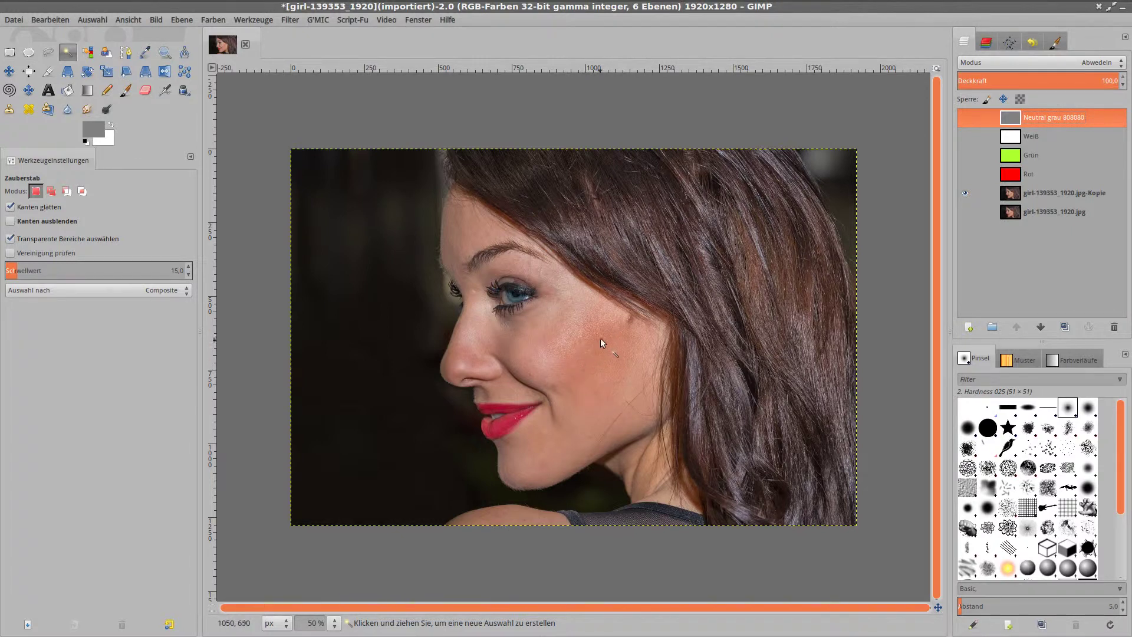
left_click(964, 173)
left_click(965, 155)
left_click(965, 117)
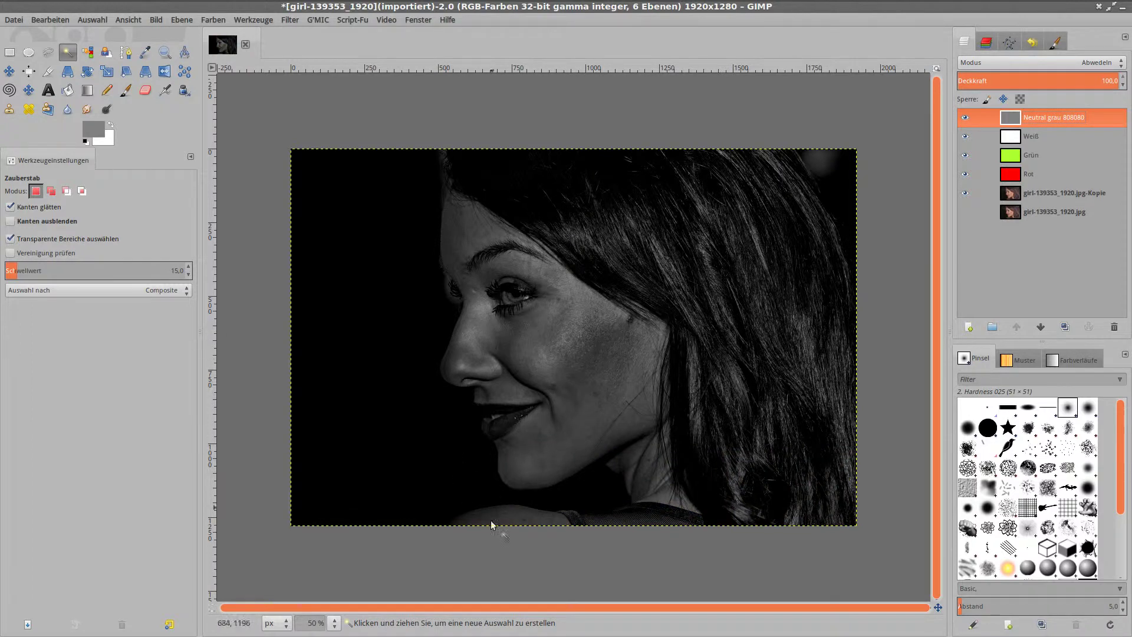
left_click(324, 625)
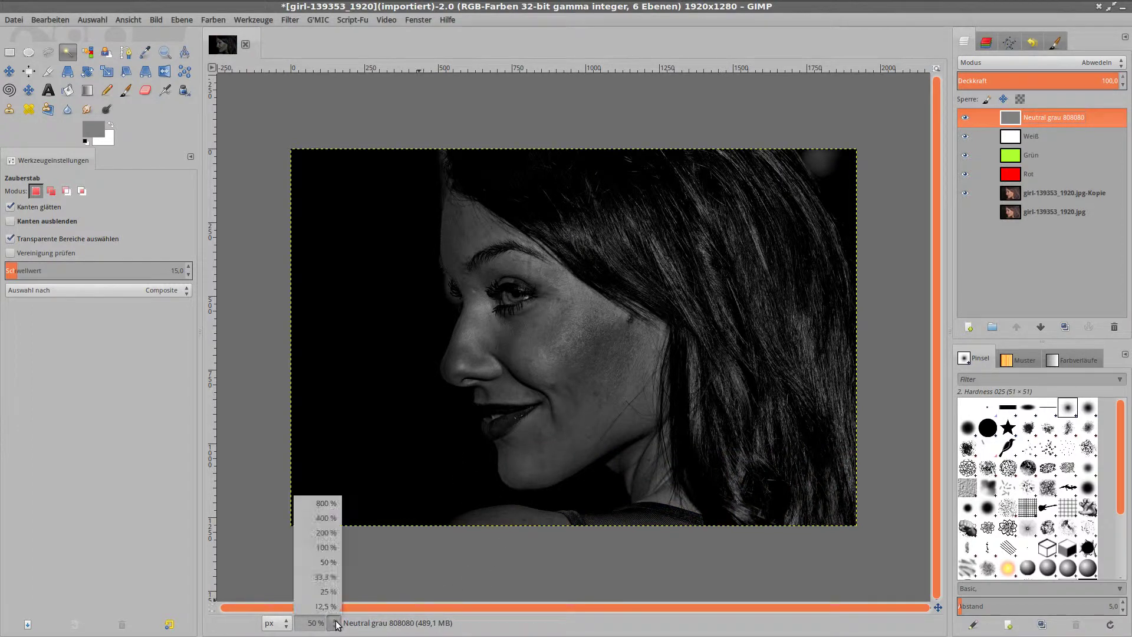
Zoom to 400% on the cheek, back to 200%, and select the photo copy layer.
left_click(315, 534)
scroll(517, 425, "down", 3)
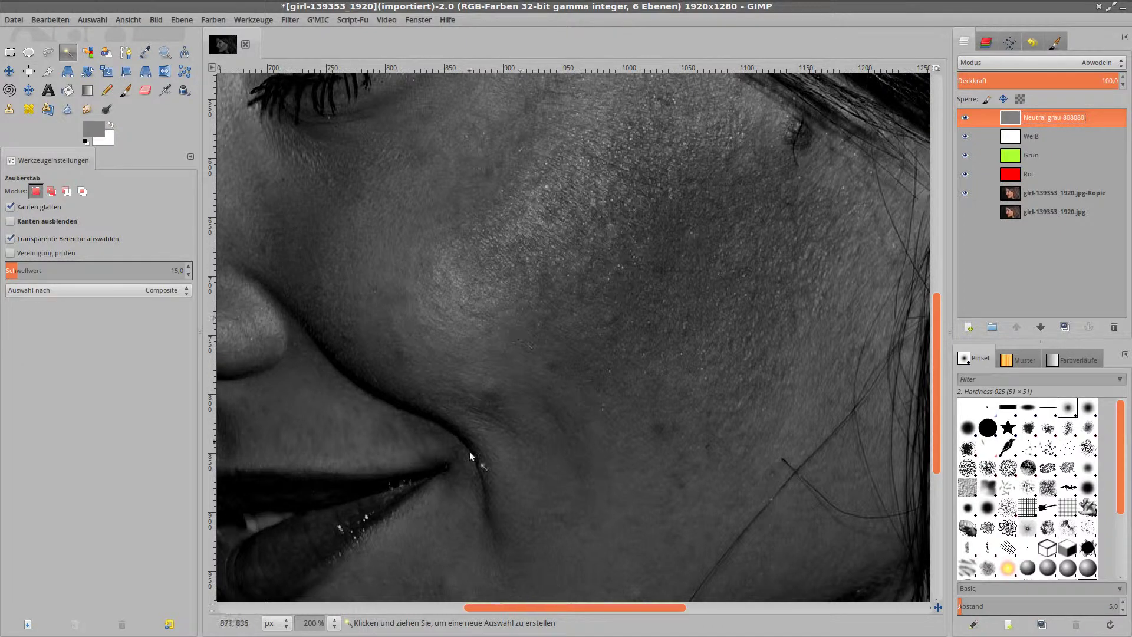
left_click(334, 623)
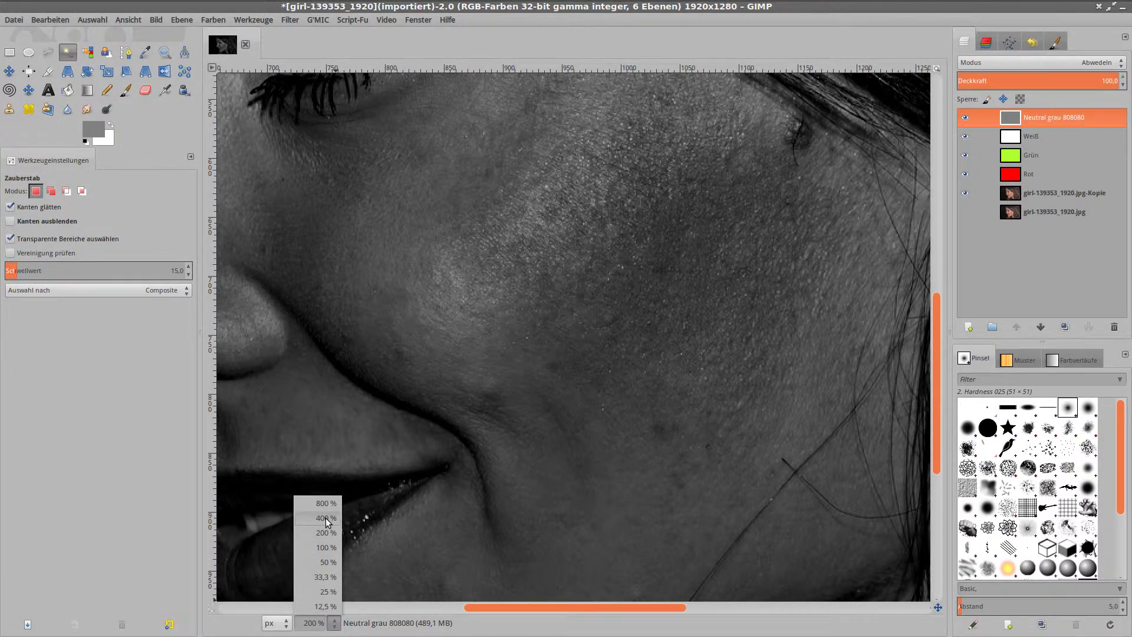
left_click(312, 531)
scroll(533, 410, "up", 5)
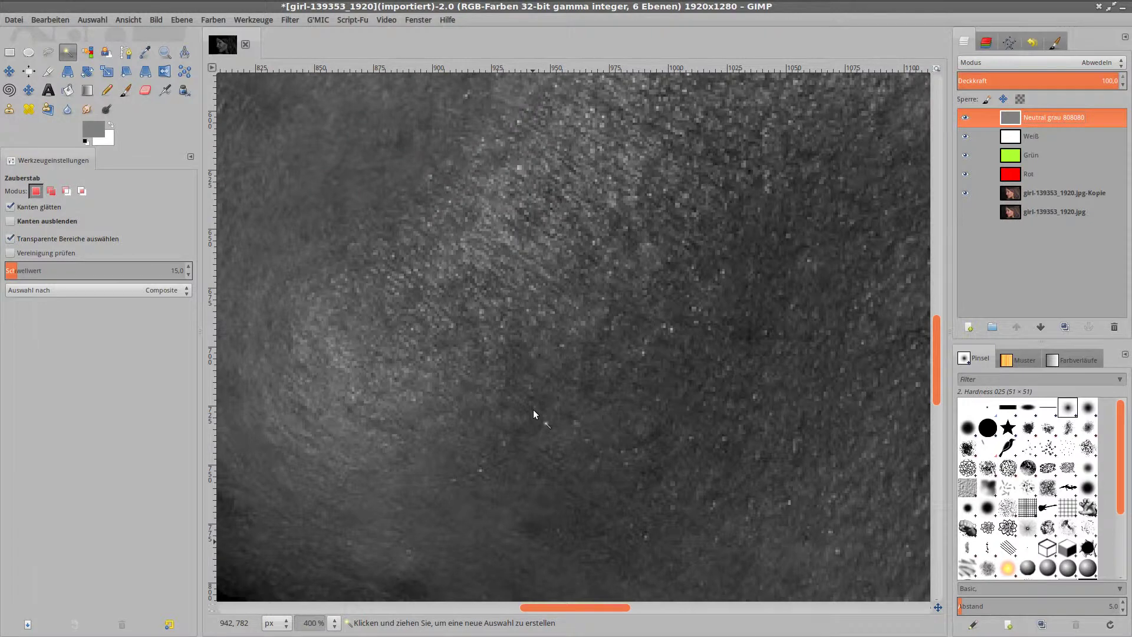
left_click(334, 623)
left_click(326, 537)
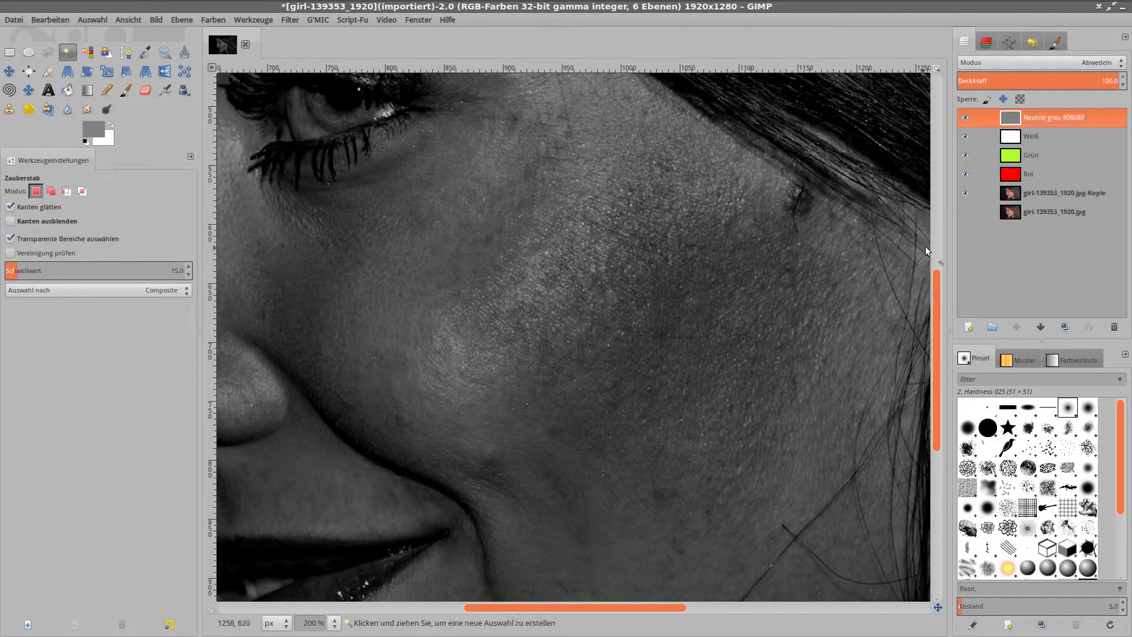
left_click(1006, 199)
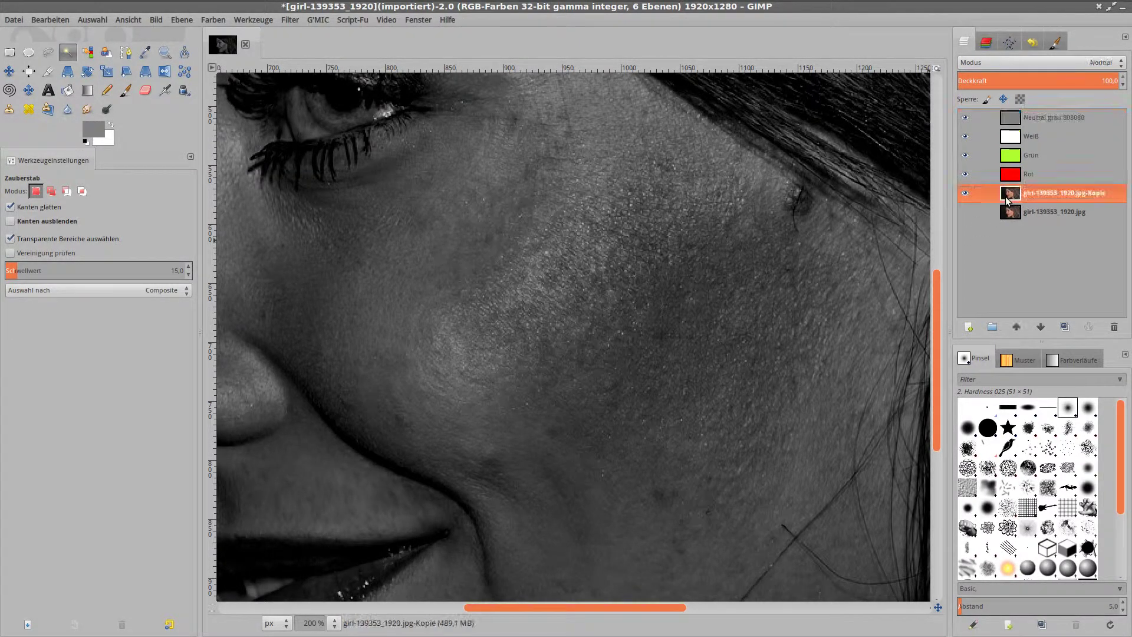
Show the original bottom layer and switch to the Heal tool with a Hardness 025 brush.
left_click(967, 214)
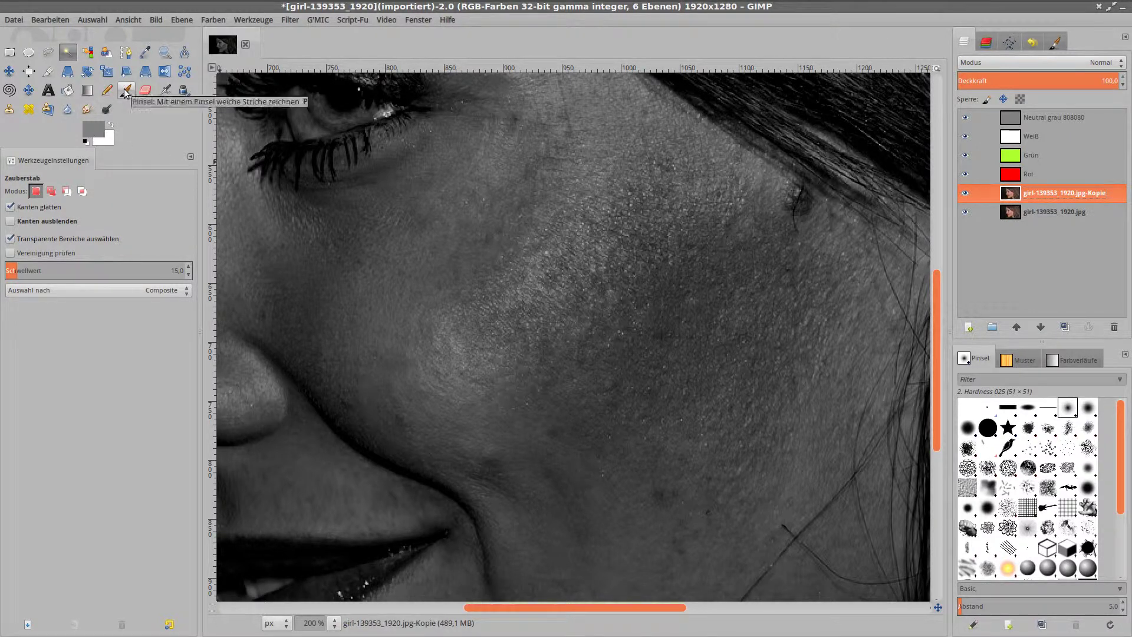
left_click(29, 109)
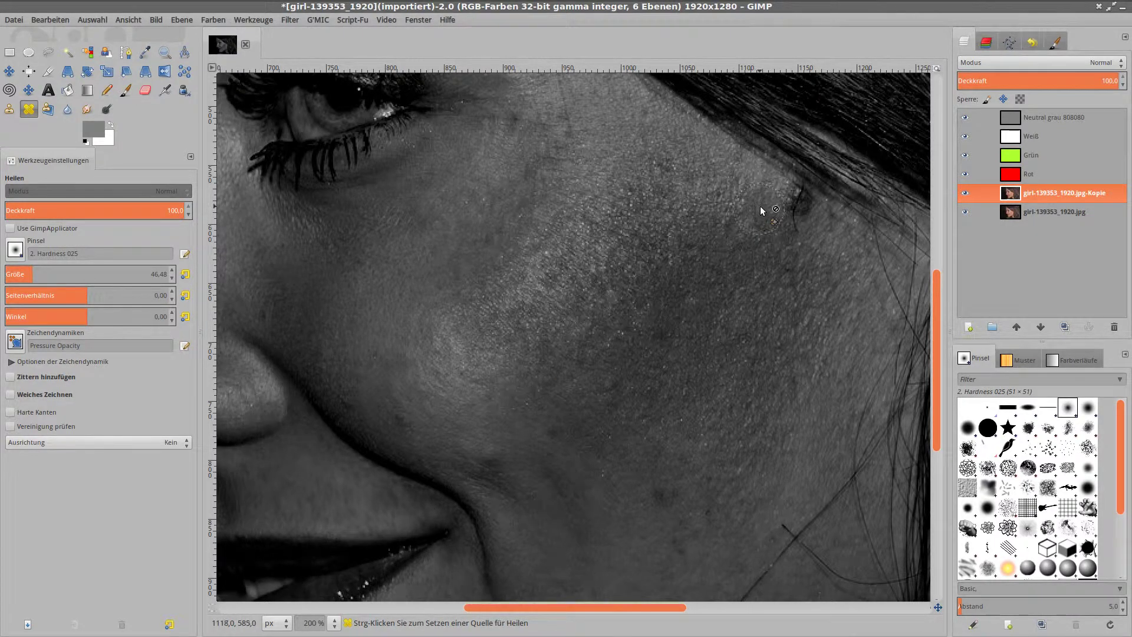
key("ctrl")
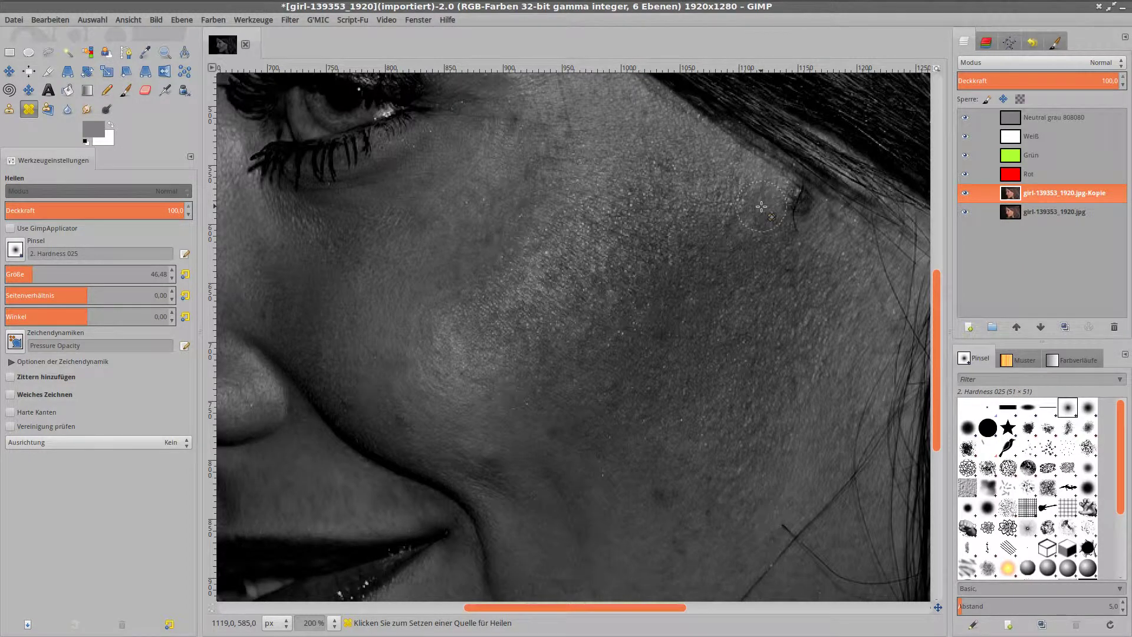
Set heal sources on clean skin and heal spots on the upper and middle cheek.
left_click(762, 207, "ctrl")
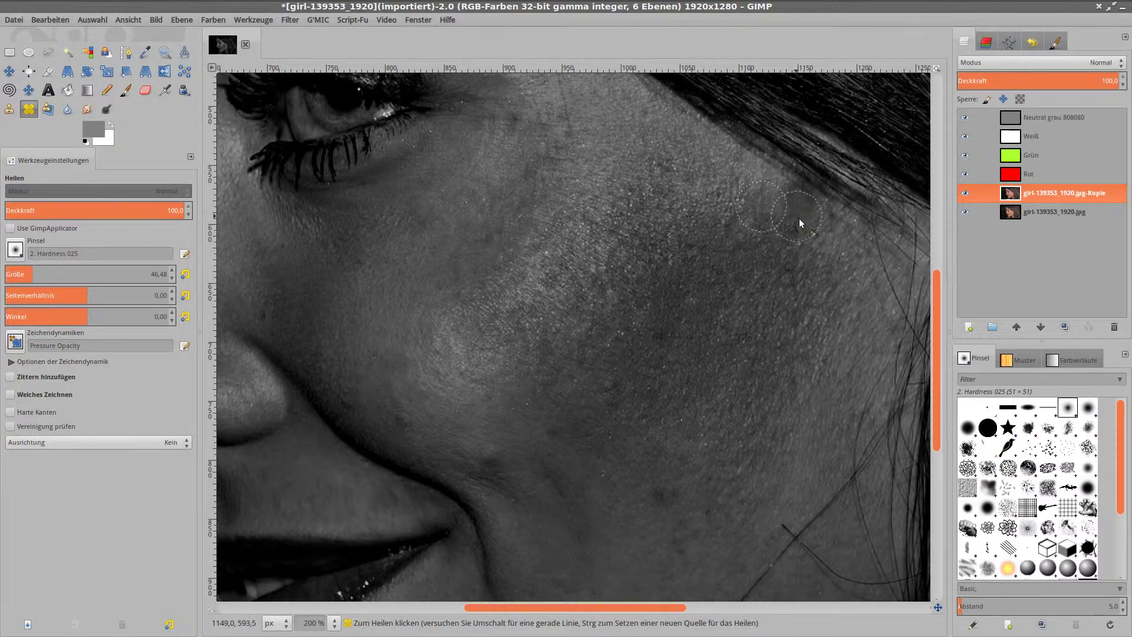
left_click(683, 189, "ctrl")
left_click(670, 176)
left_click(638, 513, "ctrl")
left_click(660, 553, "ctrl")
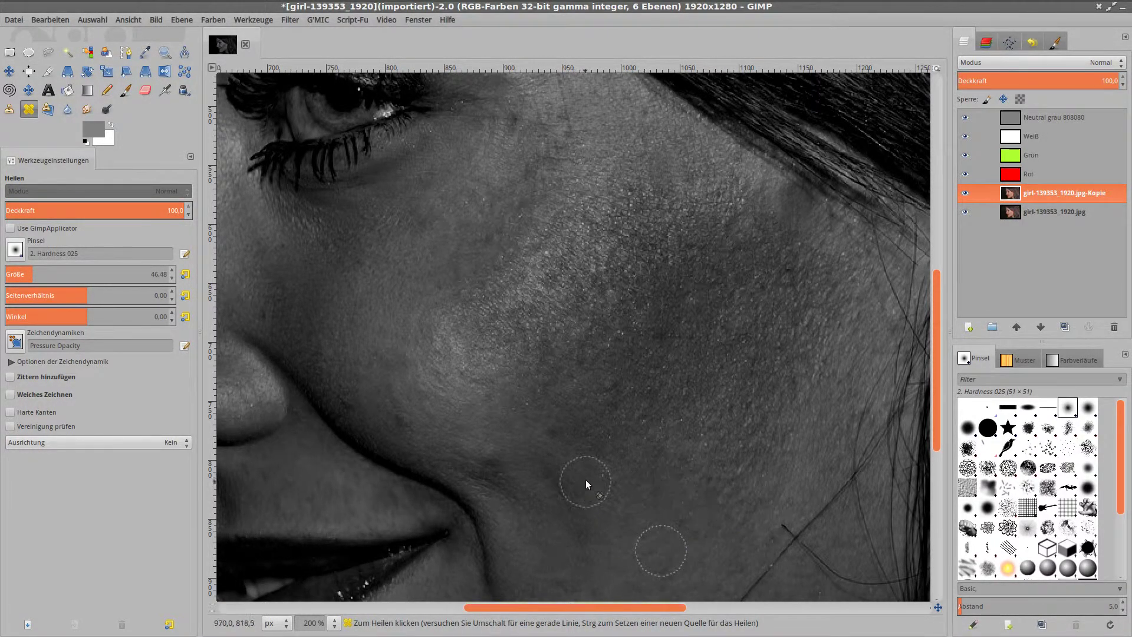
left_click(557, 456, "ctrl")
left_click(505, 409, "ctrl")
left_click(580, 373, "ctrl")
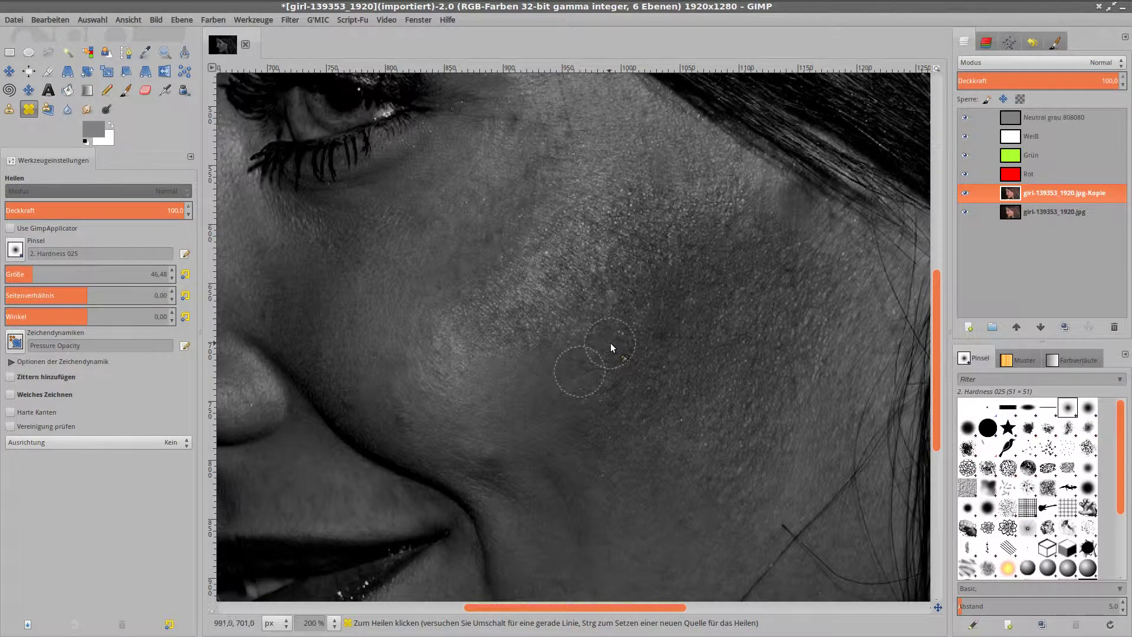
Heal blemishes along the nose crease, resampling clean skin beside it.
left_click(586, 365, "ctrl")
left_click(409, 435, "ctrl")
left_click(402, 422)
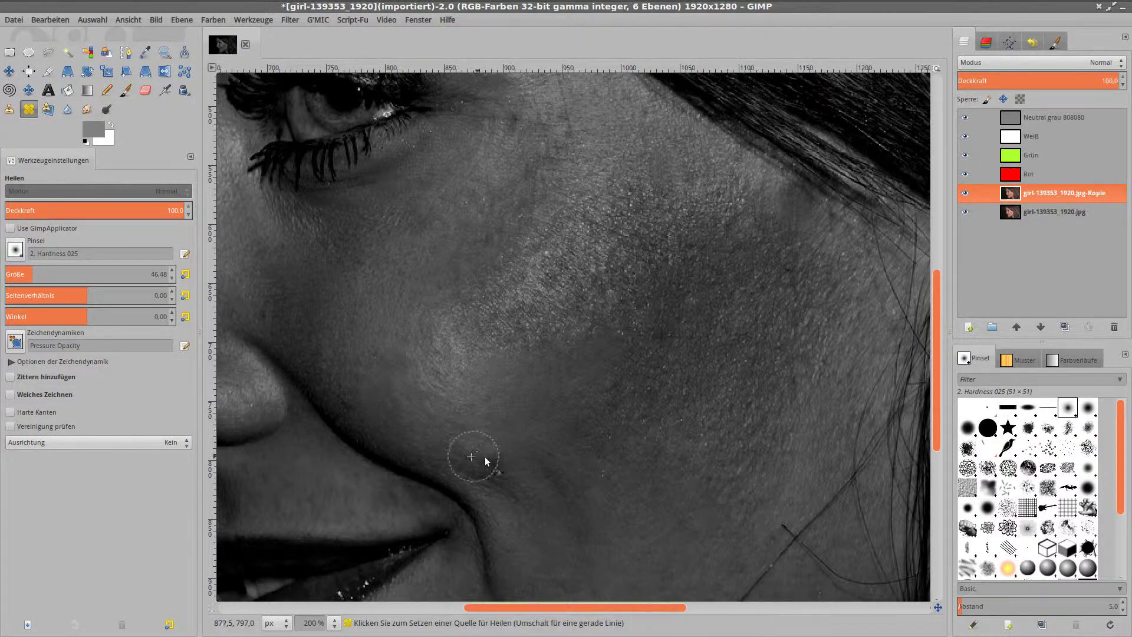
left_click(318, 370, "ctrl")
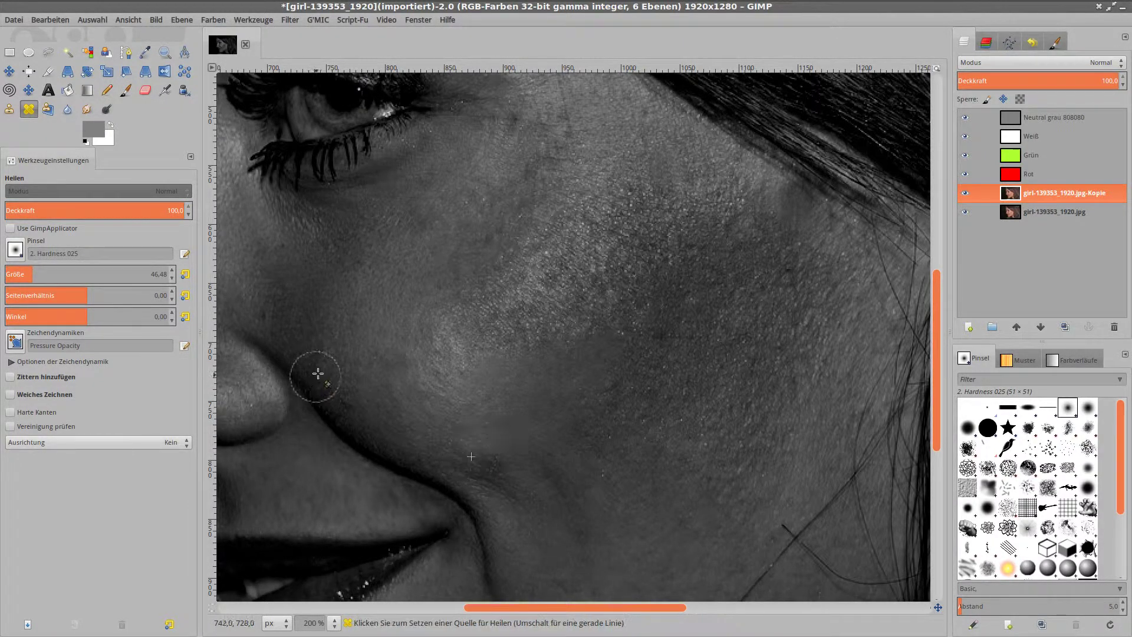
left_click(281, 337, "ctrl")
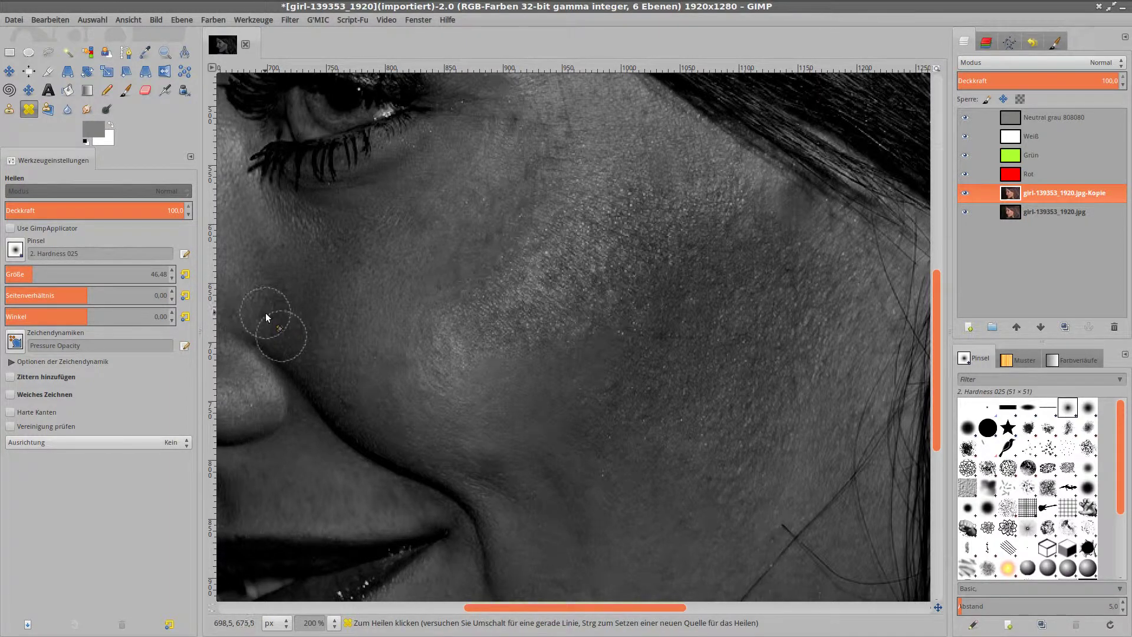
left_click(313, 279, "ctrl")
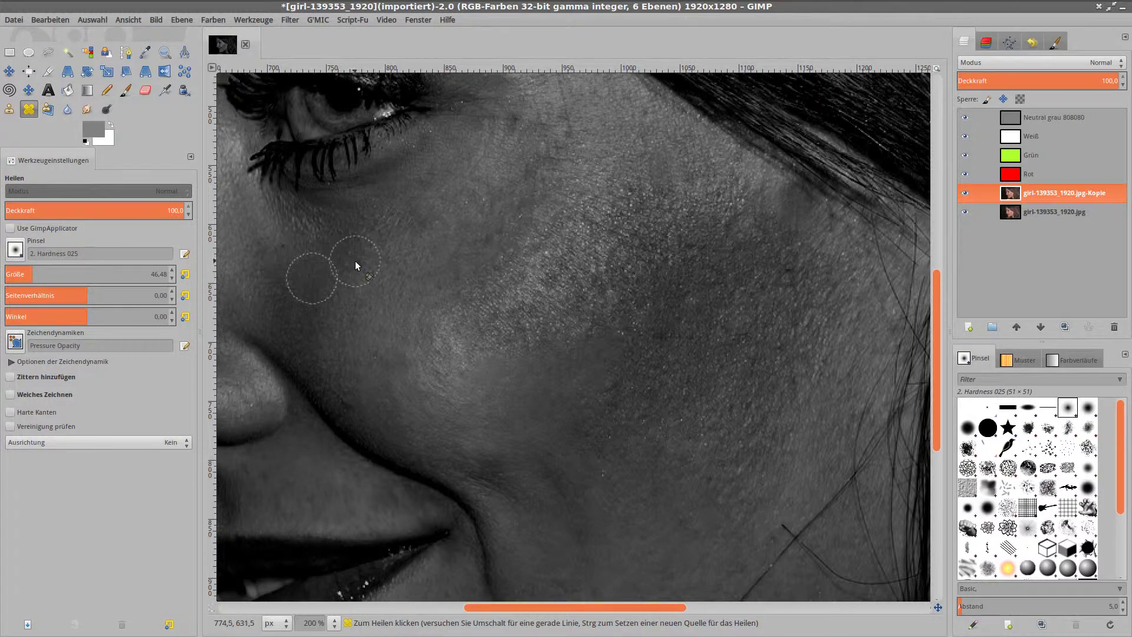
left_click(284, 253, "ctrl")
left_click(462, 245, "ctrl")
left_click(464, 277, "ctrl")
left_click(353, 409, "ctrl")
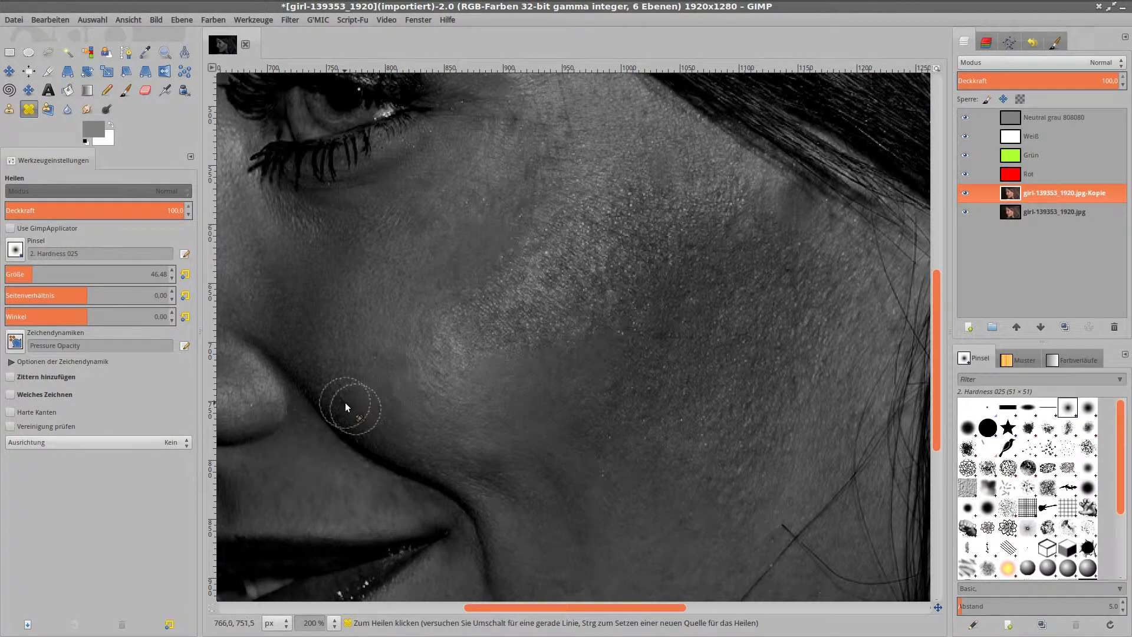
left_click(659, 344, "ctrl")
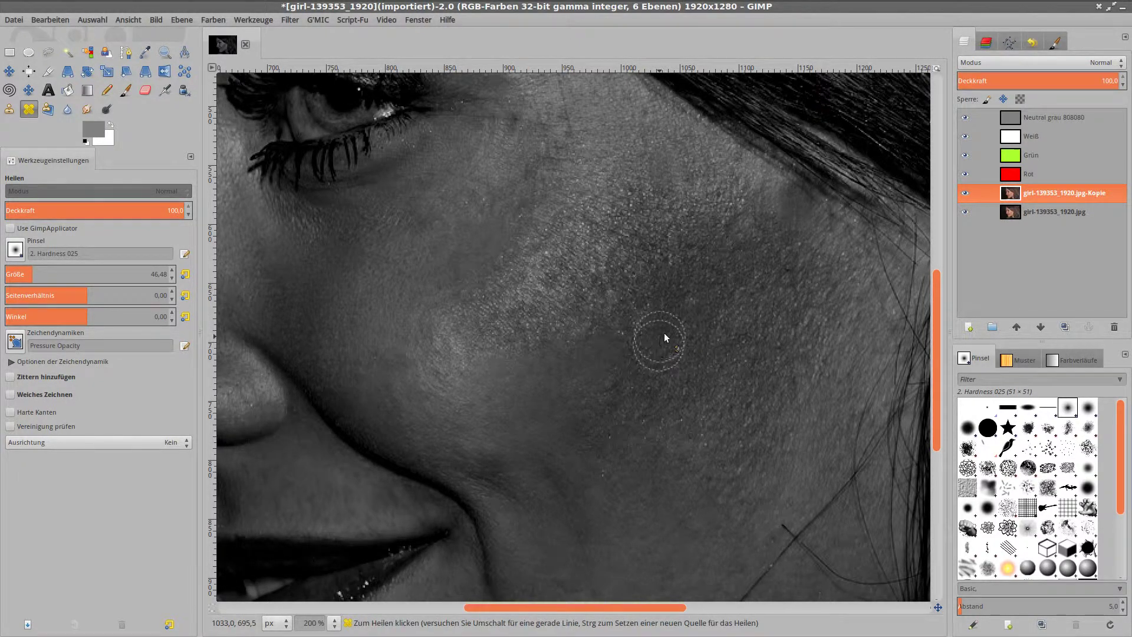
Heal rough patches across the mid, outer and lower cheek.
left_click(779, 275, "ctrl")
left_click(701, 267, "ctrl")
left_click(653, 264, "ctrl")
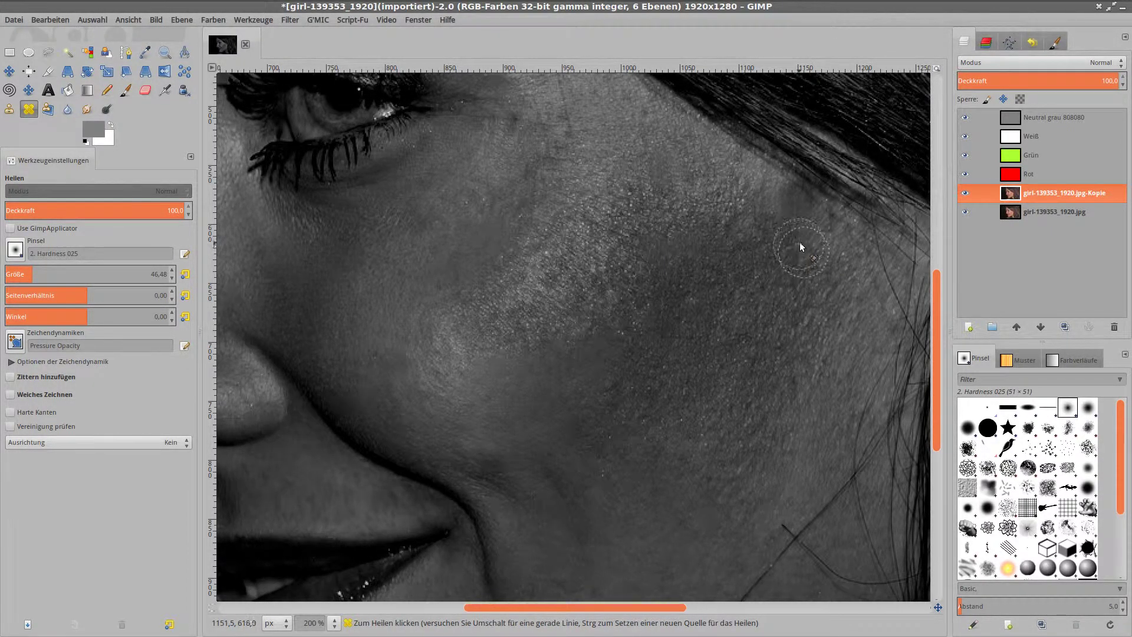
left_click(832, 250, "ctrl")
left_click(854, 306)
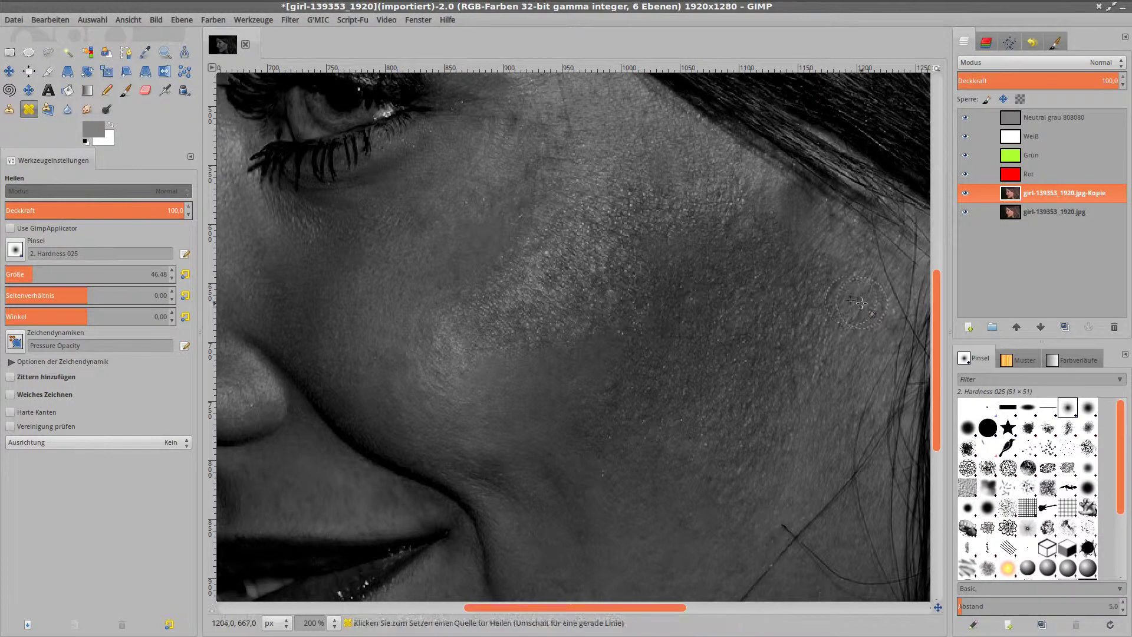
left_click(861, 308)
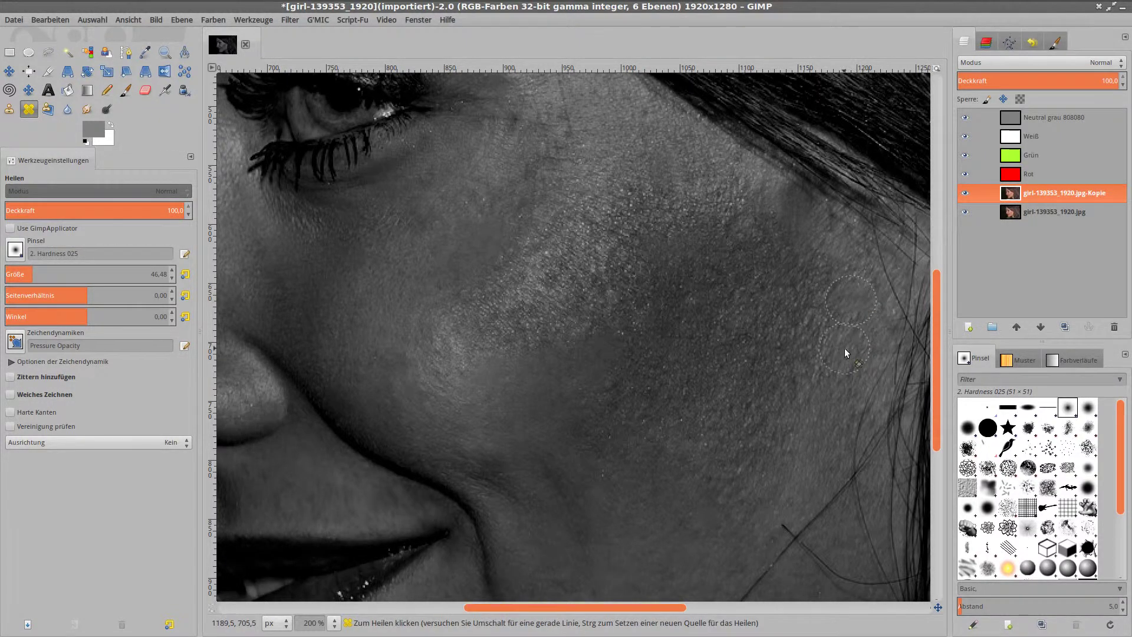
left_click(831, 360, "ctrl")
left_click(779, 348)
left_click(747, 349)
left_click(765, 291, "ctrl")
left_click(687, 323)
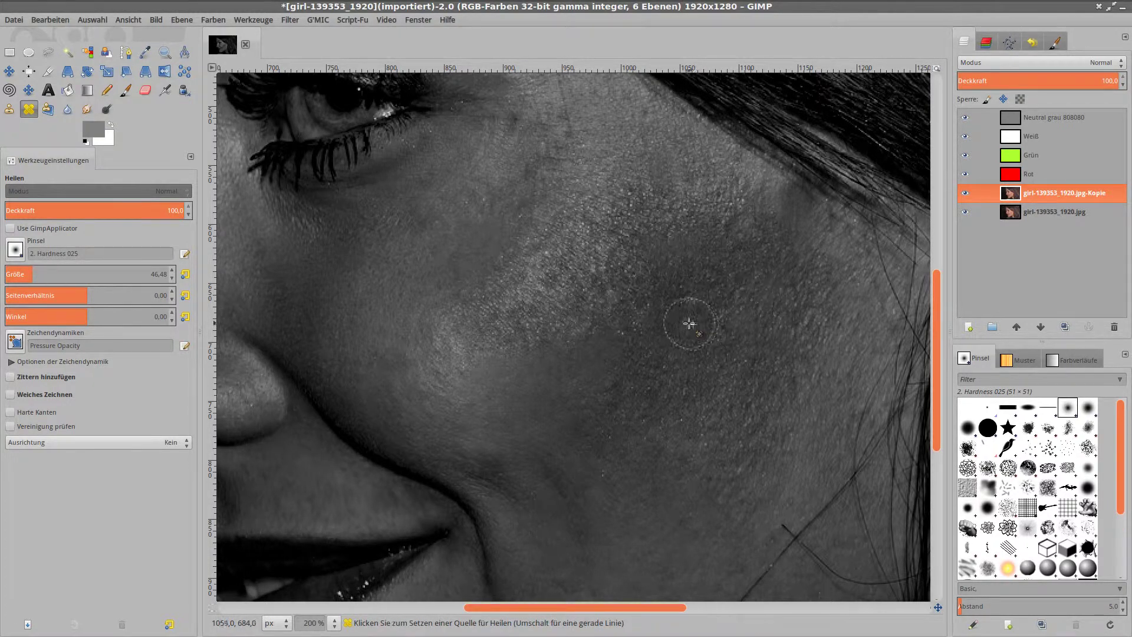
left_click(618, 395, "ctrl")
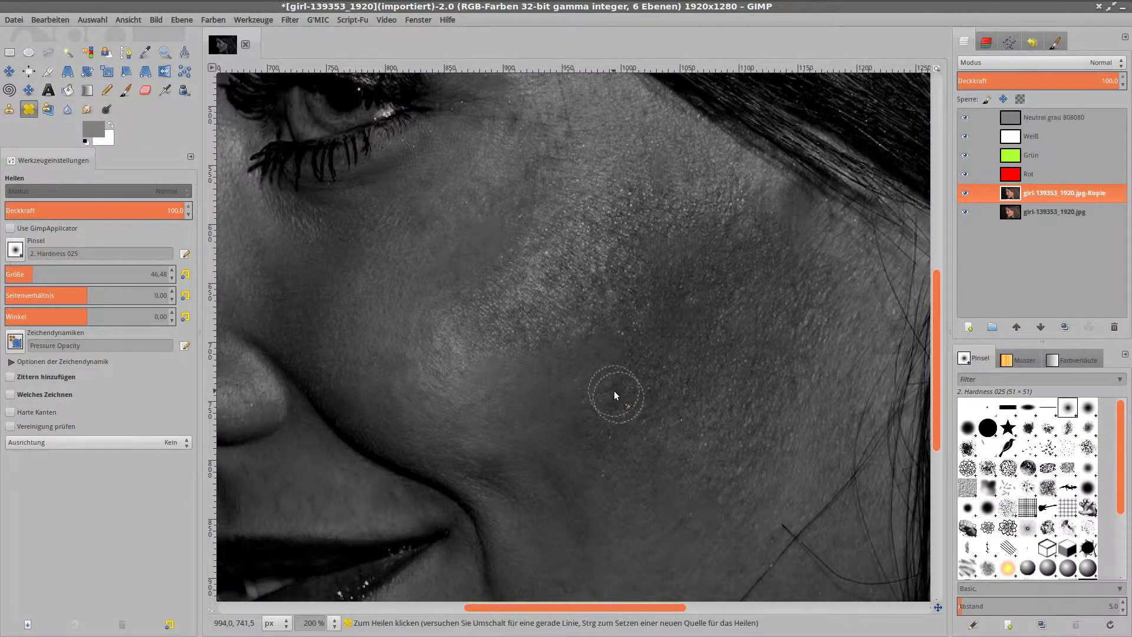
left_click(644, 395, "ctrl")
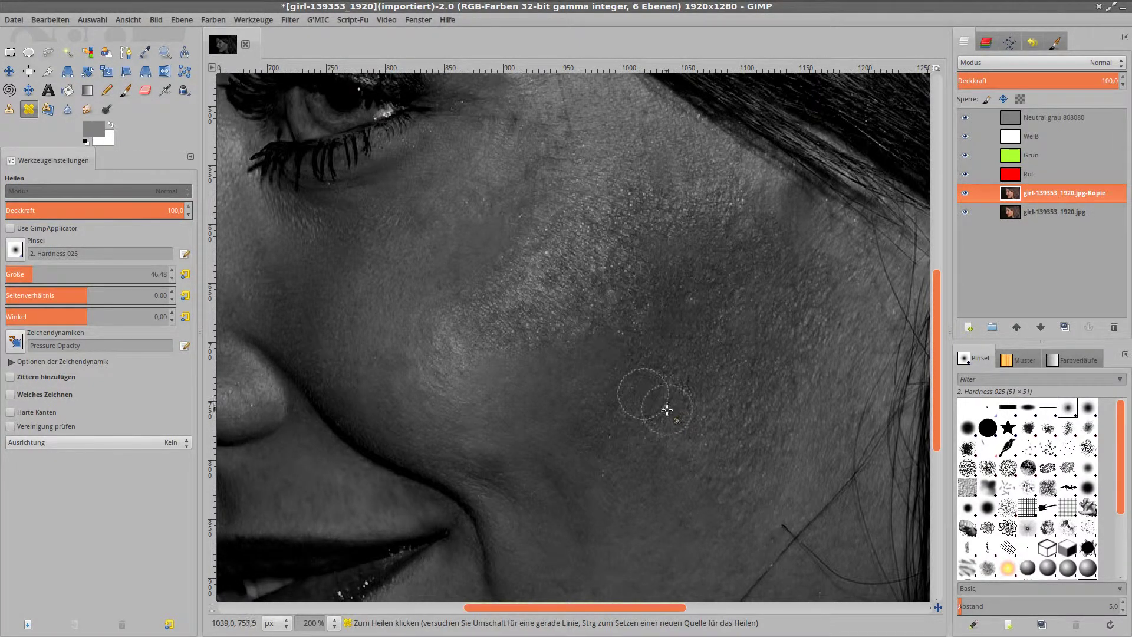
left_click(667, 404)
Heal spots on the mid and lower cheek from freshly sampled clean skin.
key("ctrl")
left_click(726, 418, "ctrl")
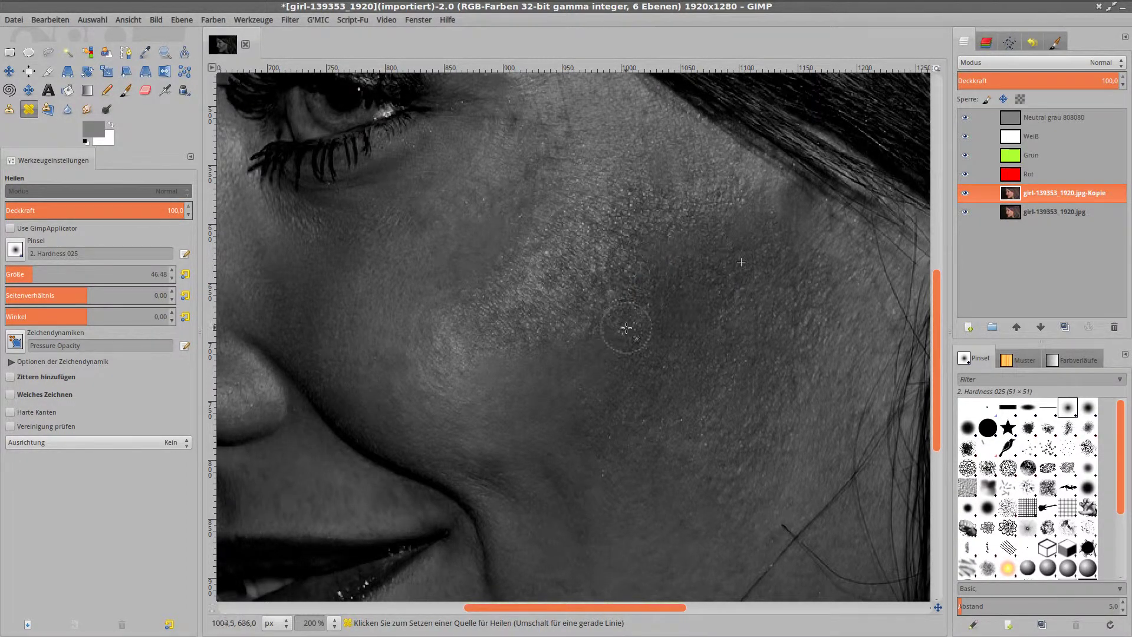
left_click(614, 304, "ctrl")
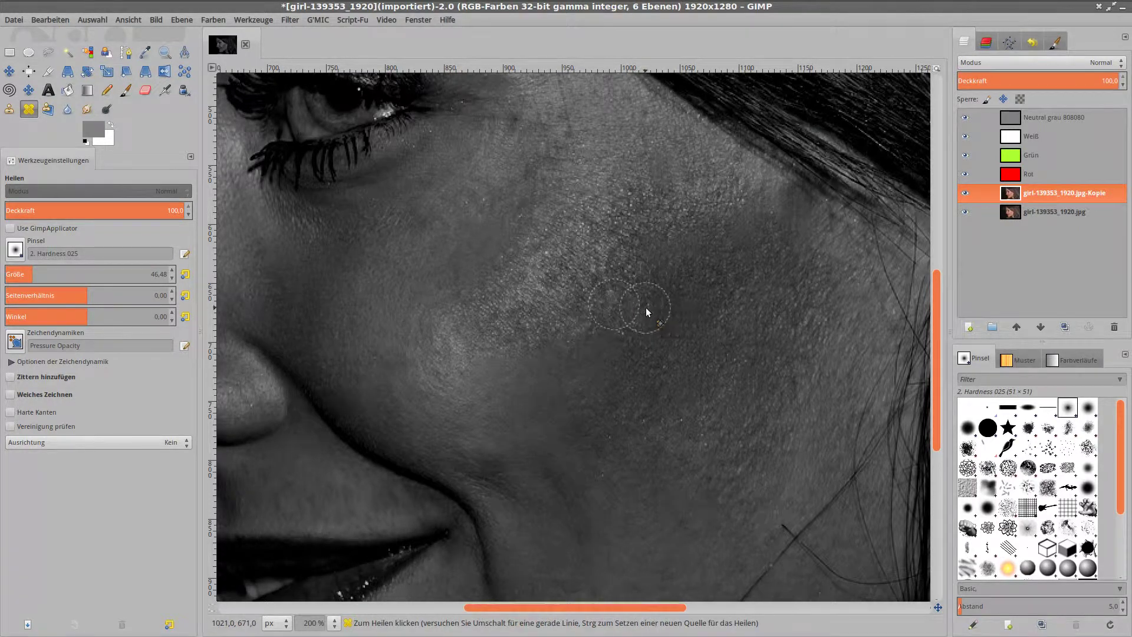
left_click(634, 325)
left_click(630, 432, "ctrl")
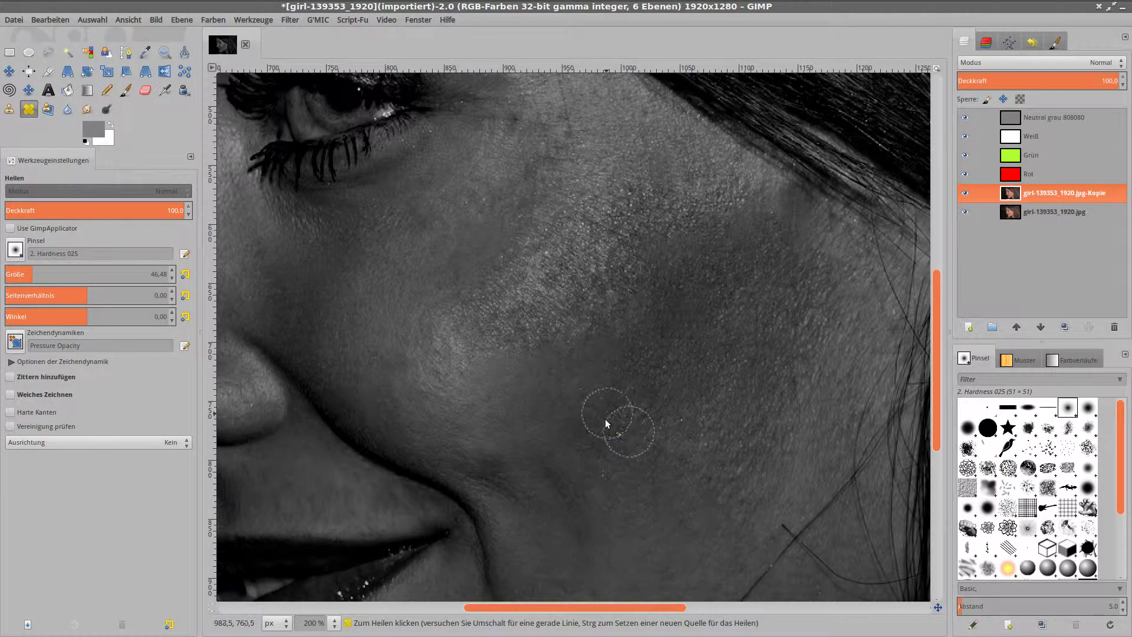
left_click(562, 437)
left_click(549, 458, "ctrl")
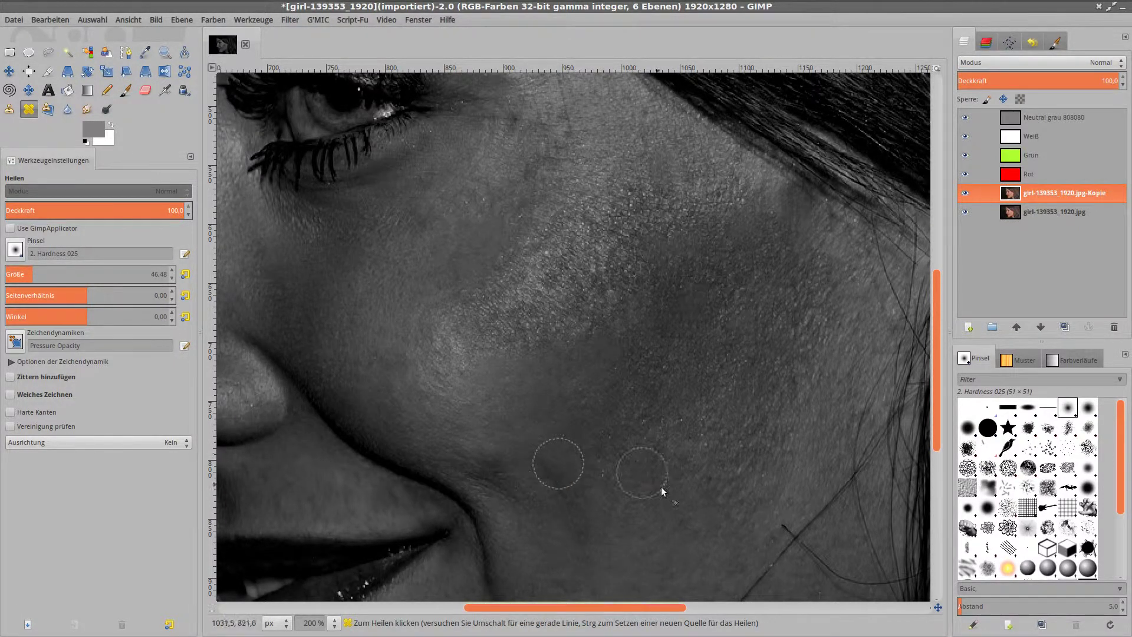
left_click(669, 524)
Heal further blemishes across the lower and middle cheek.
left_click(726, 563, "ctrl")
left_click(735, 454, "ctrl")
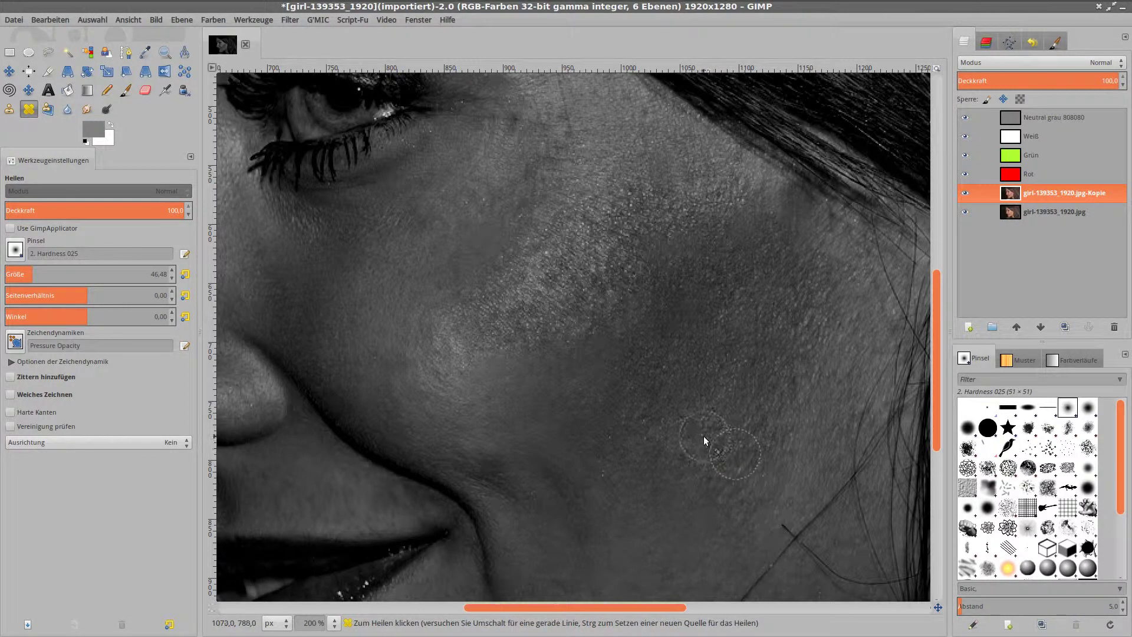
left_click(672, 421, "ctrl")
left_click(627, 447, "ctrl")
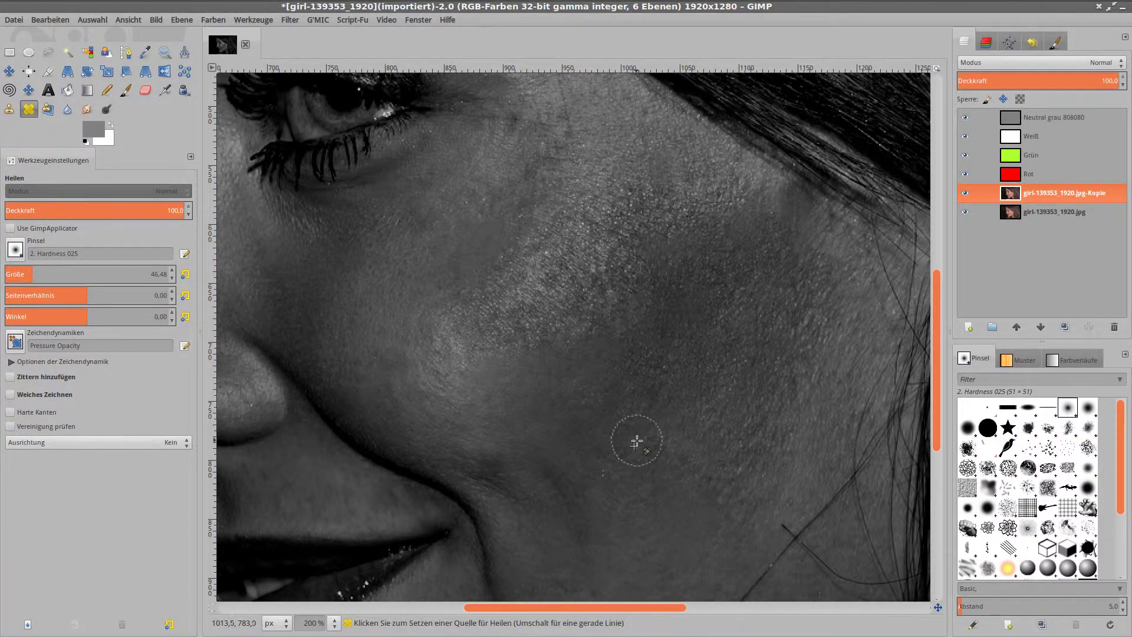
left_click(636, 441, "ctrl")
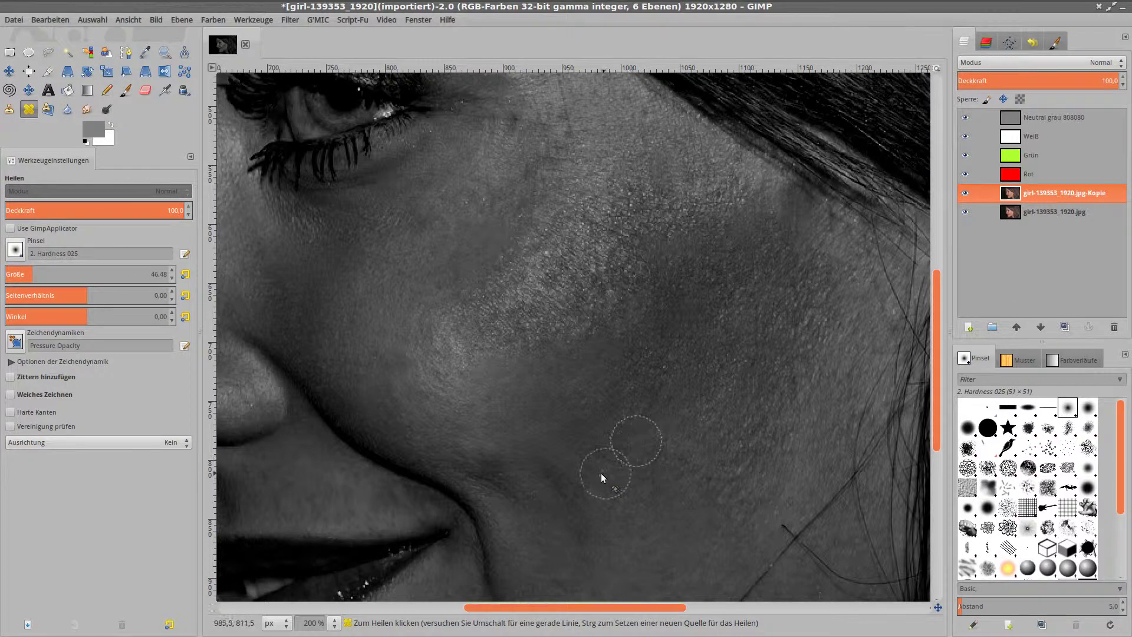
left_click(599, 410, "ctrl")
left_click(613, 377)
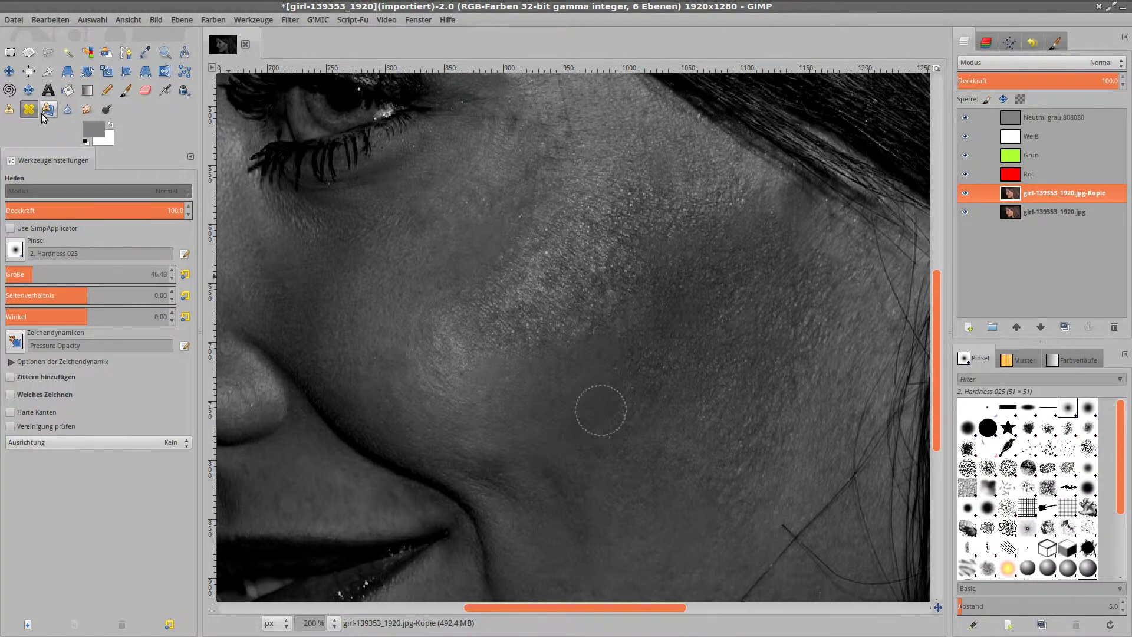
Hide the Neutral grau, Weiß, Grün and Rot layers, keeping the original and retouched copy visible.
left_click(964, 117)
left_click(964, 155)
left_click(964, 212)
left_click(965, 211)
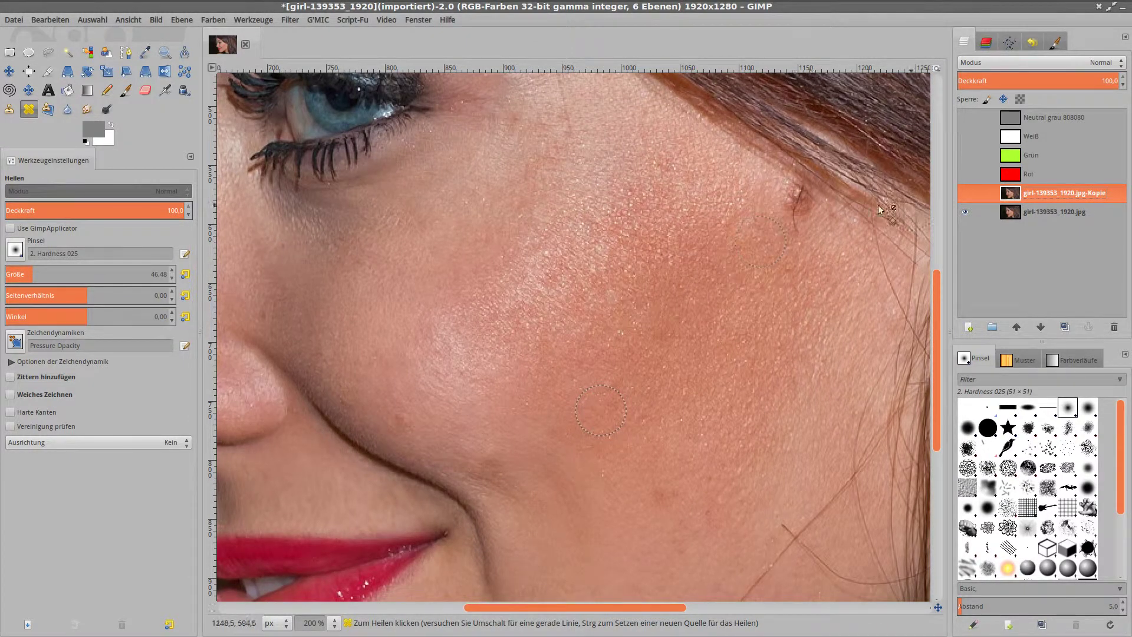
left_click(965, 194)
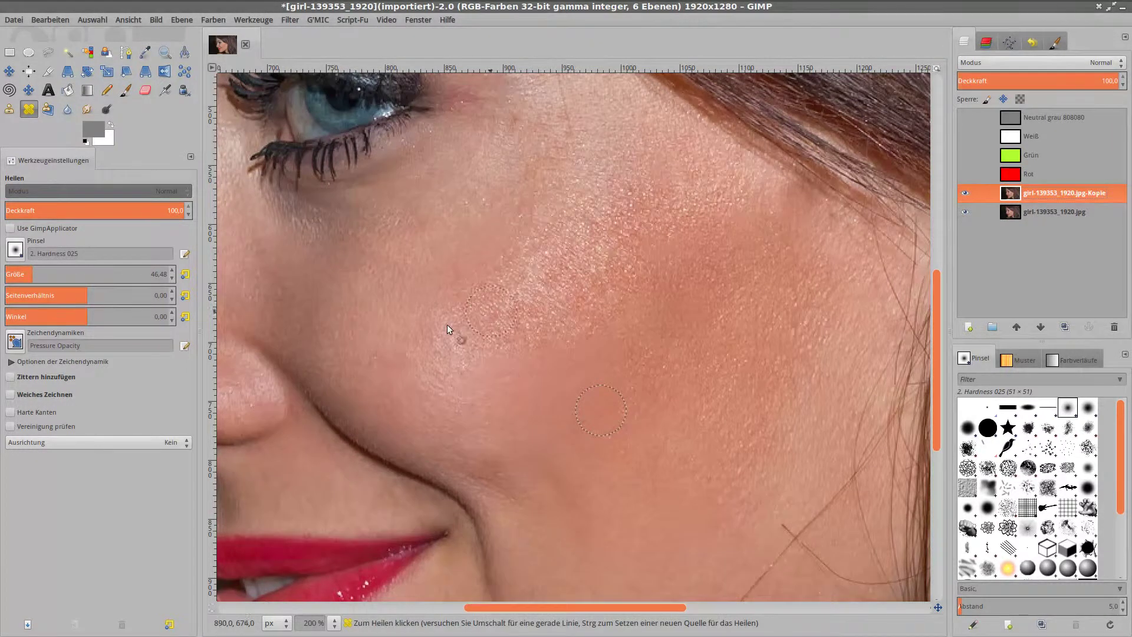
Heal a stroke across the upper cheek, then zoom to 50% to view the whole portrait.
left_click_drag(550, 400, 632, 344)
left_click(334, 623)
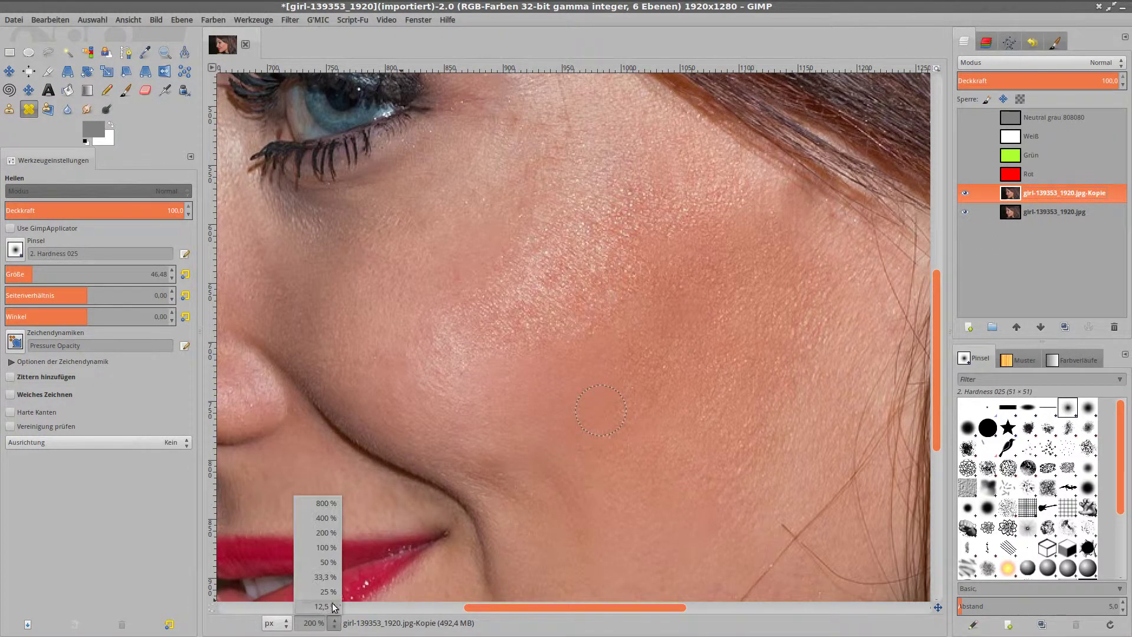
left_click(328, 562)
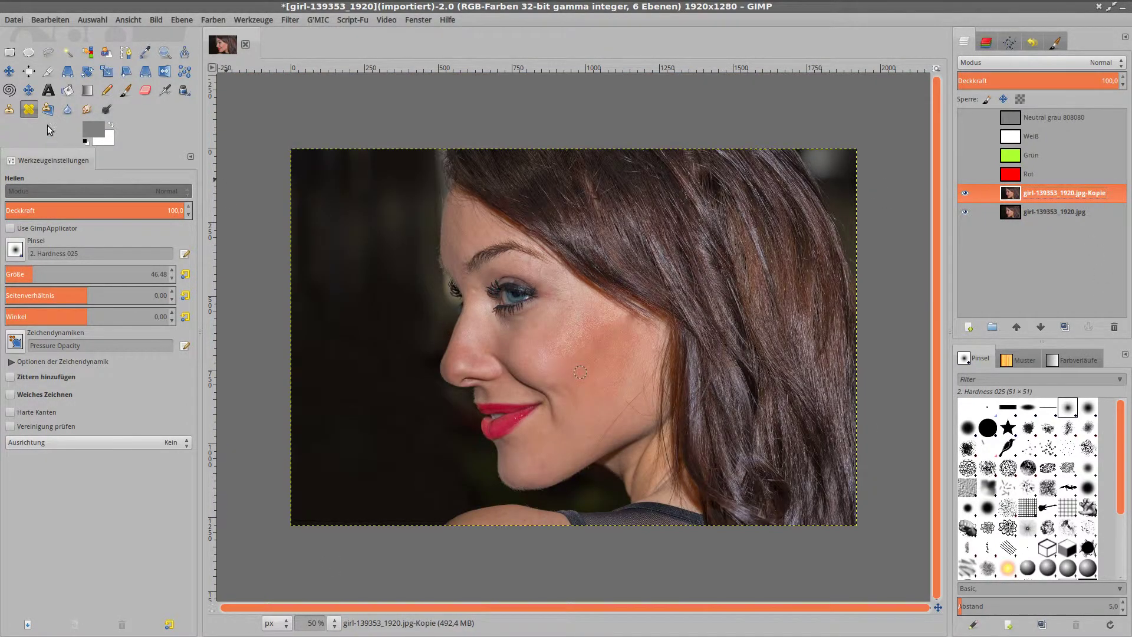
Turn the Grün, Weiß and Neutral grau layers back on and enlarge the healing brush to about 79.
left_click(9, 72)
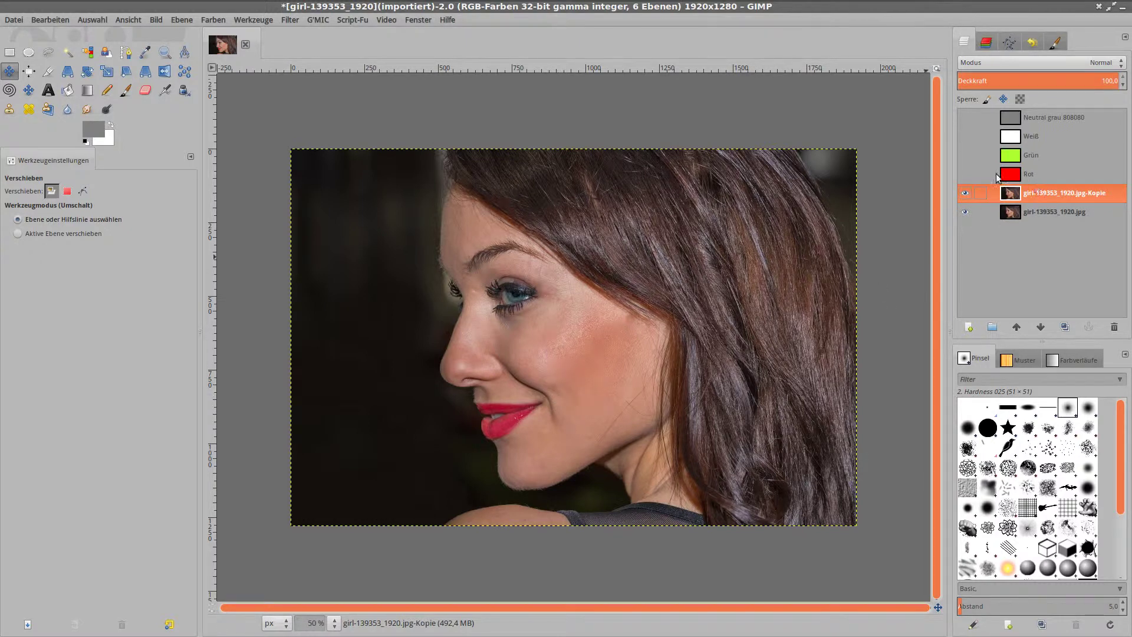
left_click_drag(966, 155, 965, 118)
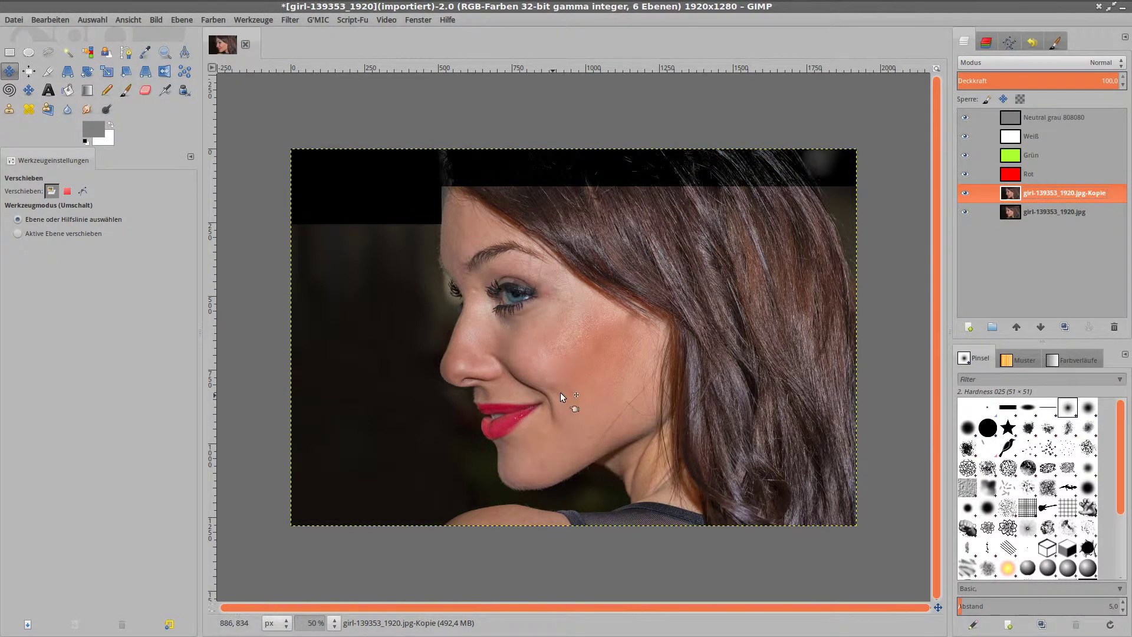
left_click(29, 109)
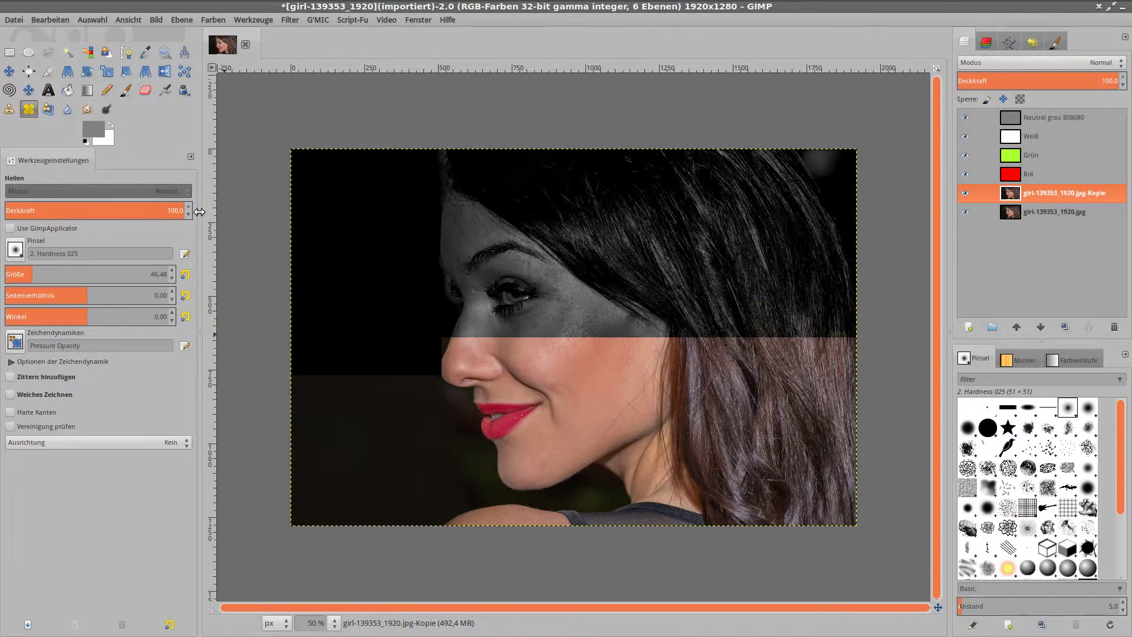
left_click(43, 274)
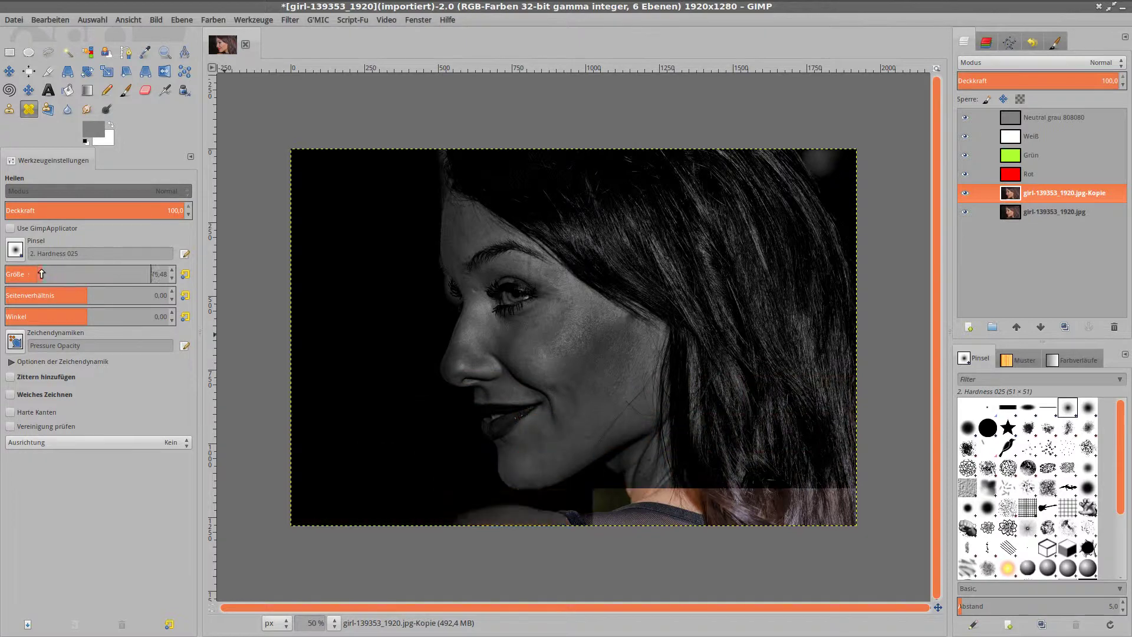
left_click(554, 387)
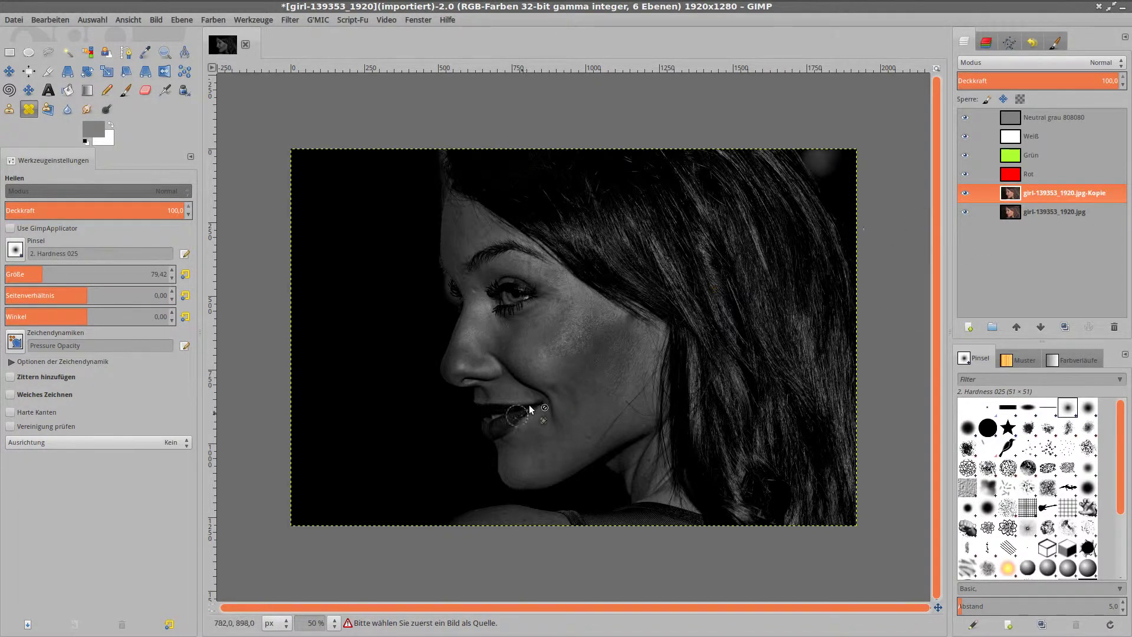
Set a heal source on the cheek and heal small patches of cheek skin.
left_click(558, 381, "ctrl")
left_click(28, 89)
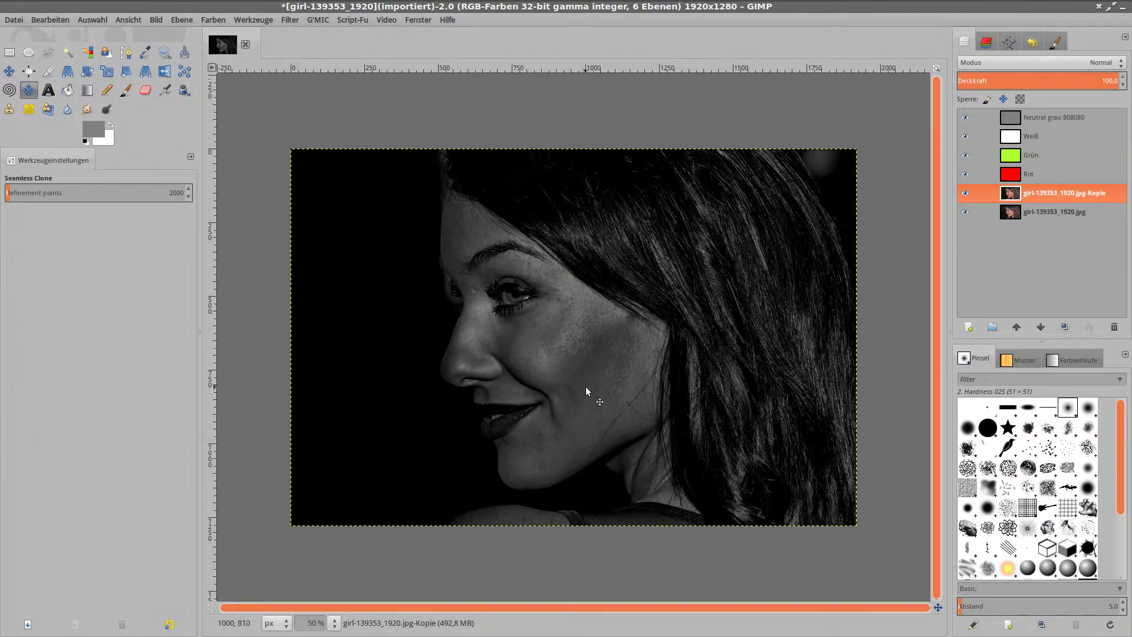
left_click(29, 108)
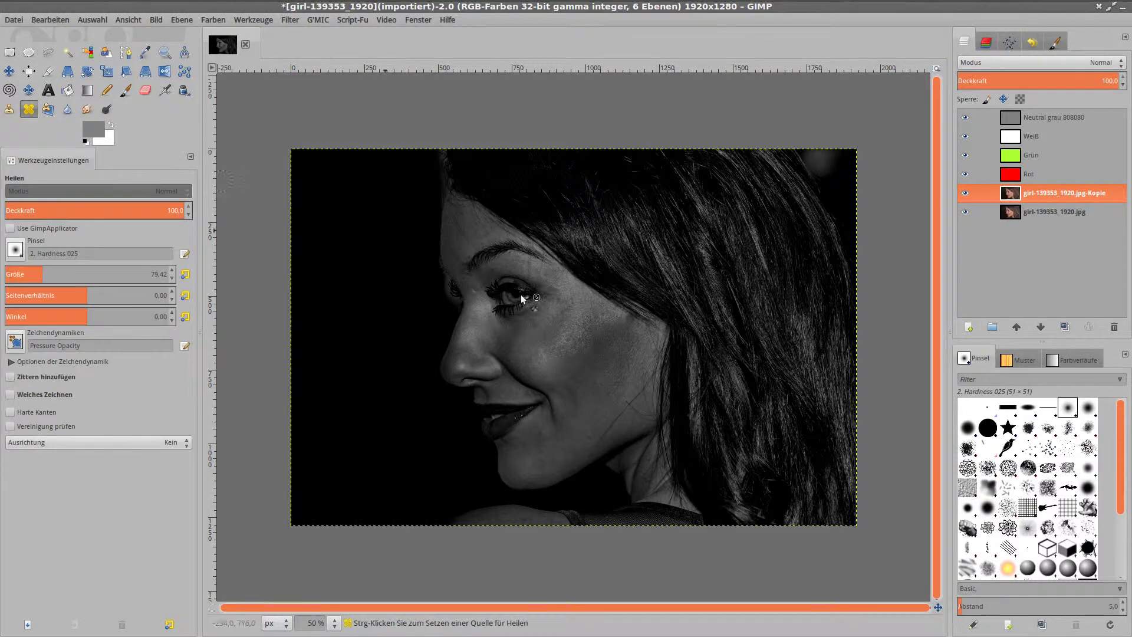
left_click(586, 395, "ctrl")
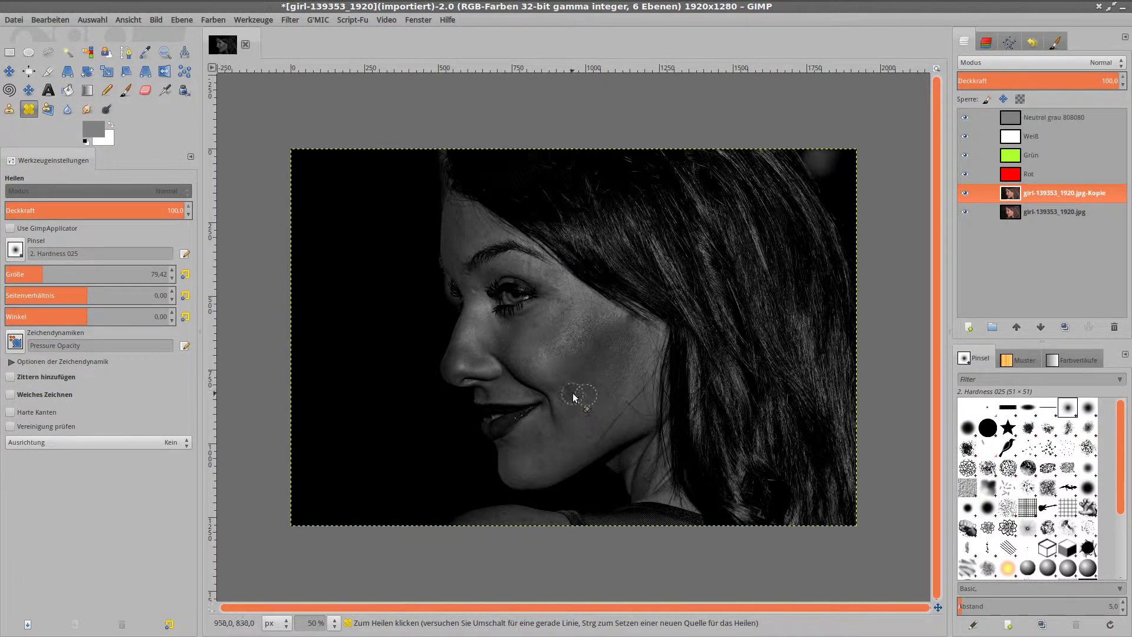
left_click(575, 406)
left_click(567, 412)
Set a new upper-cheek source, enlarge the healing brush to about 212, and heal the upper cheek.
left_click(588, 435, "ctrl")
key("ctrl")
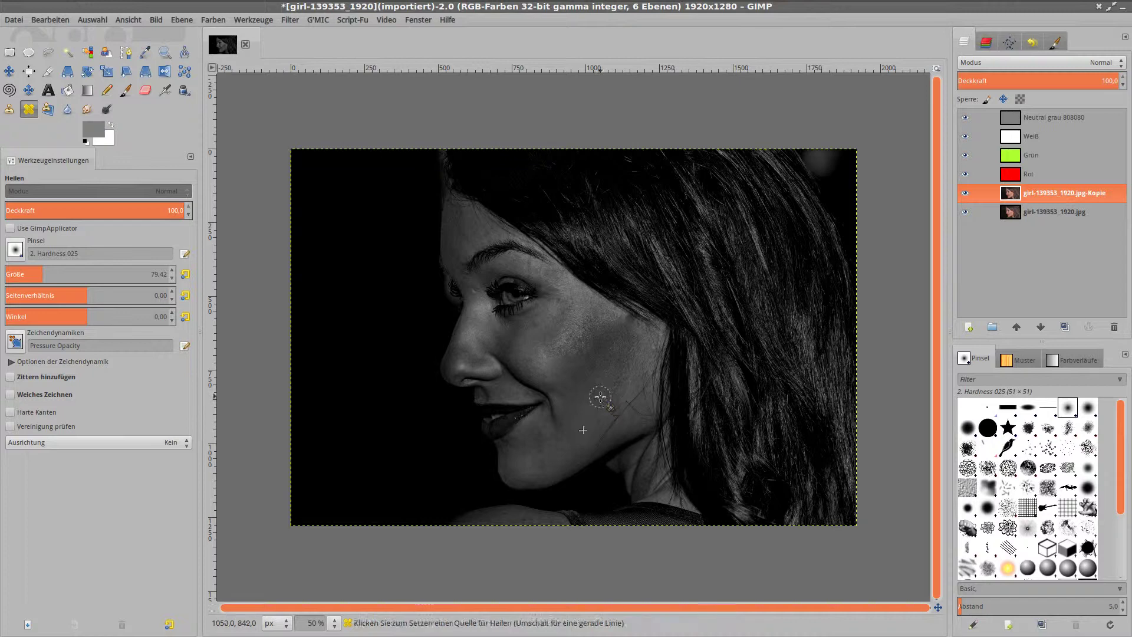
left_click(600, 397, "ctrl")
key("bracketright")
key("bracketright")
key("bracketright")
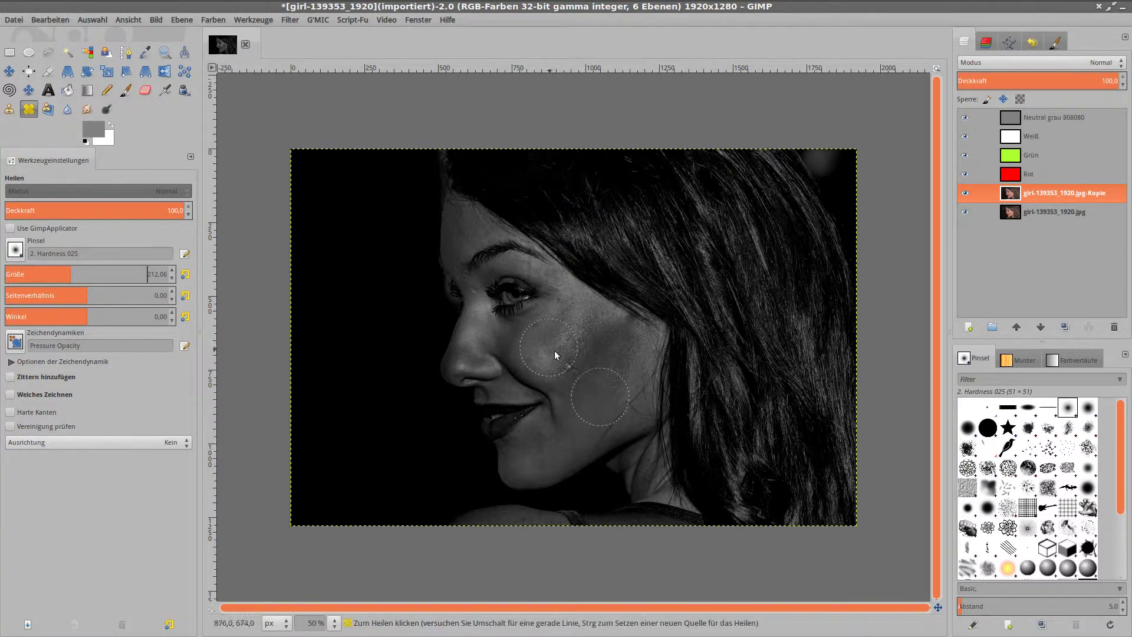
left_click_drag(603, 370, 598, 357)
left_click_drag(575, 338, 613, 337)
left_click(624, 345)
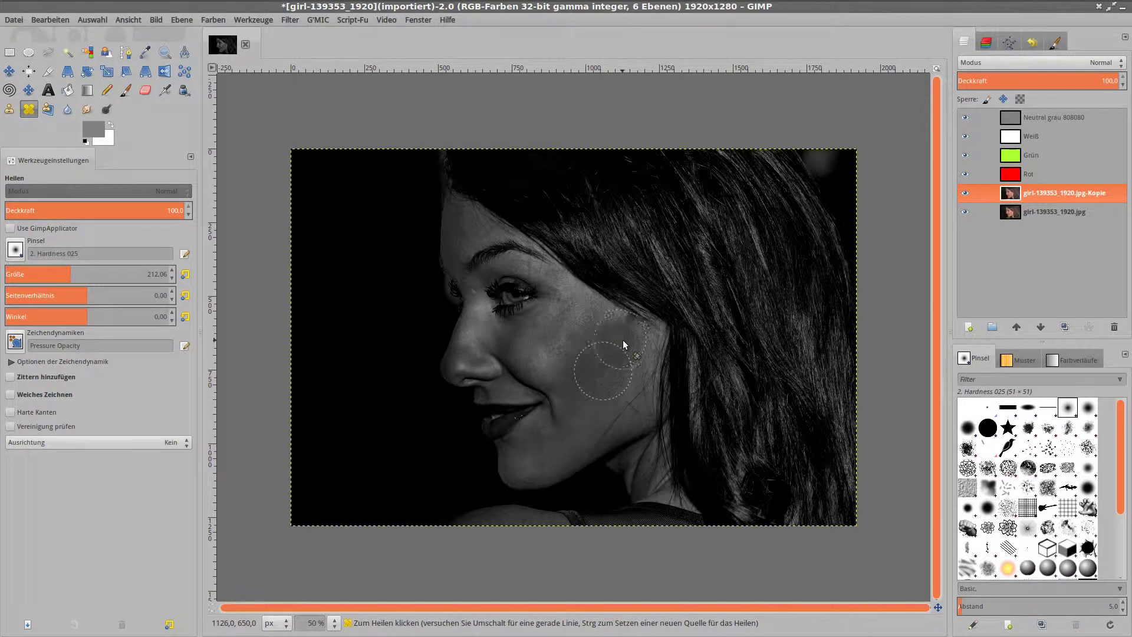
left_click(606, 367, "ctrl")
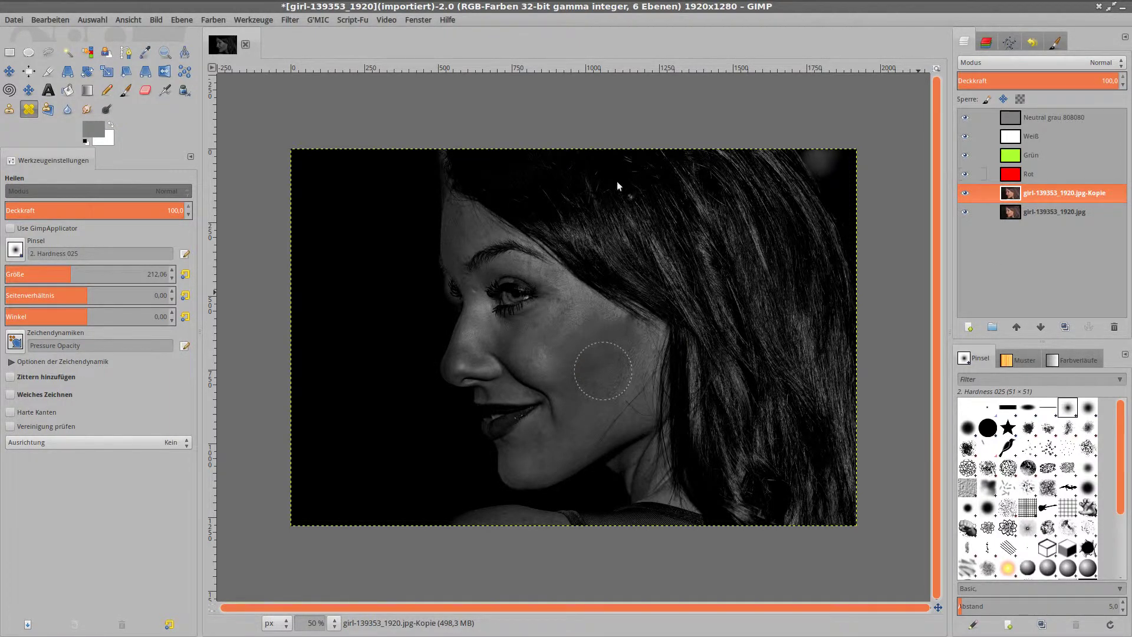
Hide the Neutral grau, Weiß, Grün, Rot and original photo layers.
left_click(9, 71)
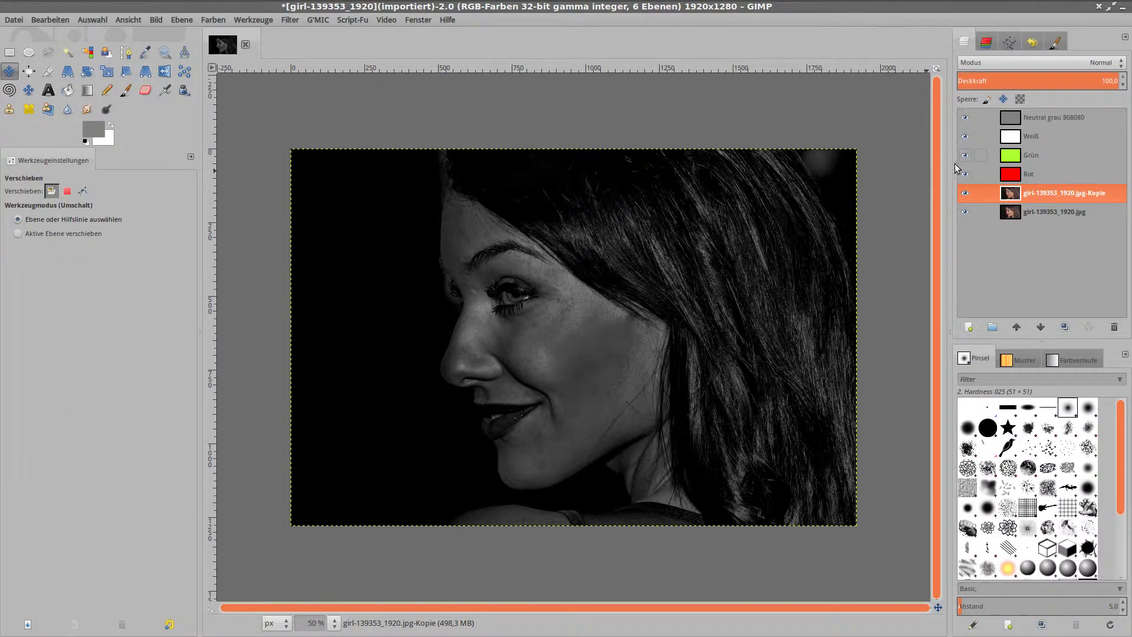
left_click_drag(965, 117, 966, 173)
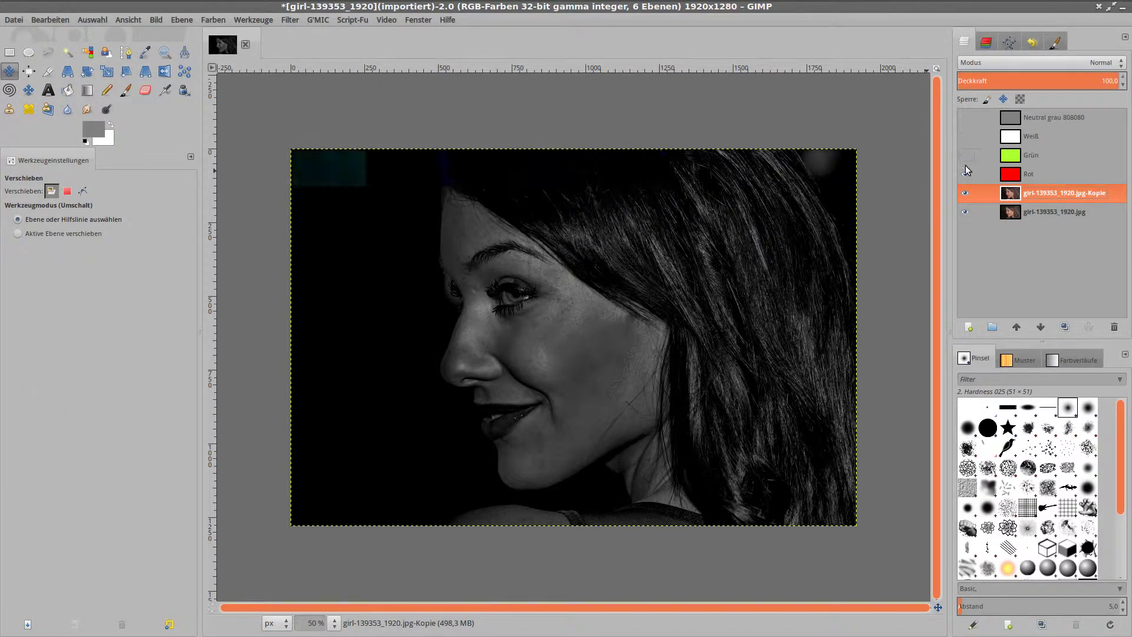
left_click(964, 211)
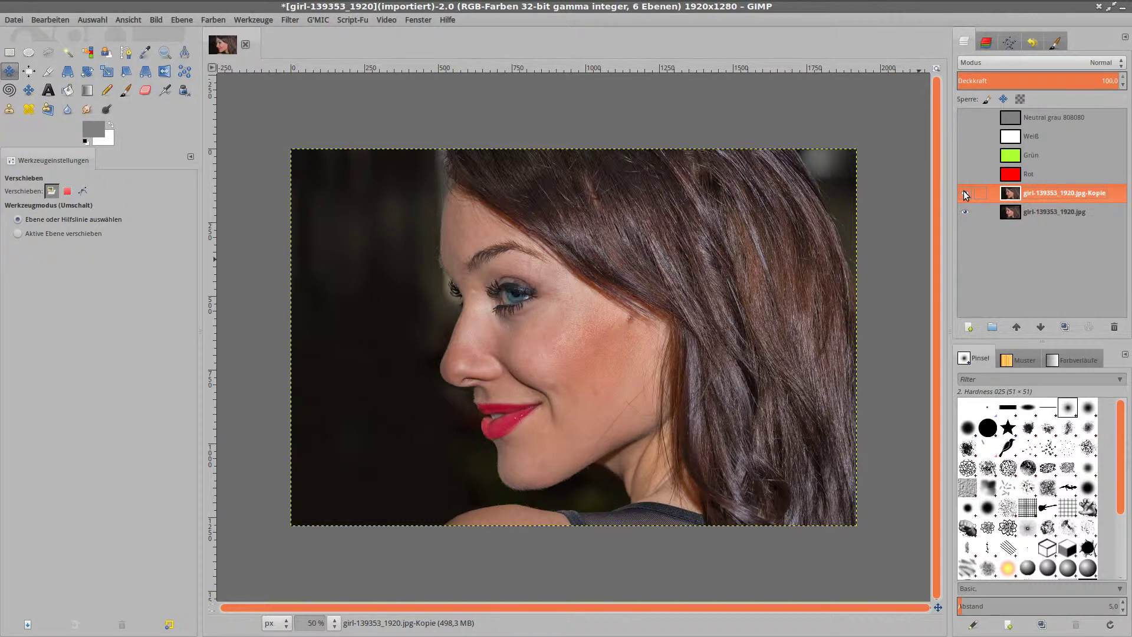
Toggle the Kopie layer to compare, turn Rot, Grün and Weiß back on, and minimize GIMP.
left_click(964, 195)
left_click(965, 195)
left_click_drag(965, 174, 965, 136)
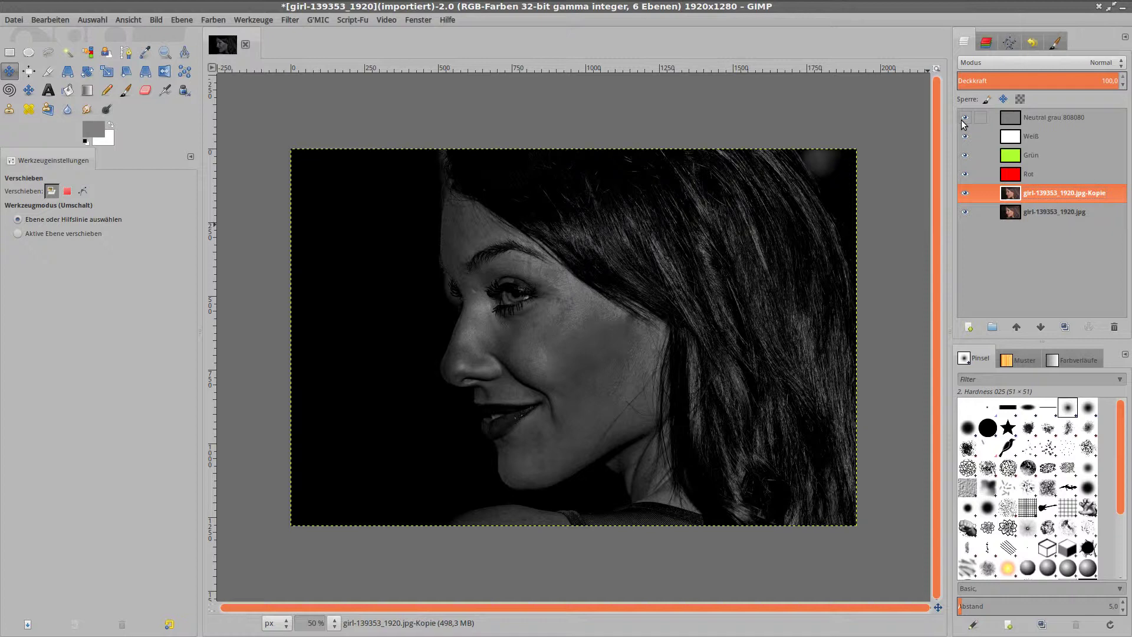
left_click(1122, 9)
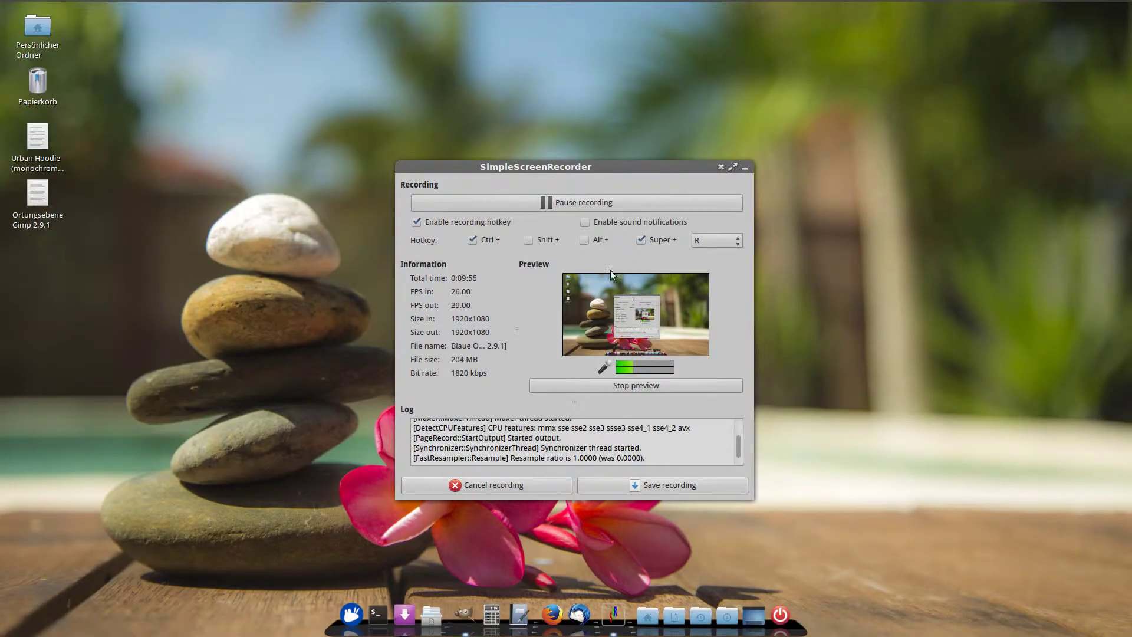